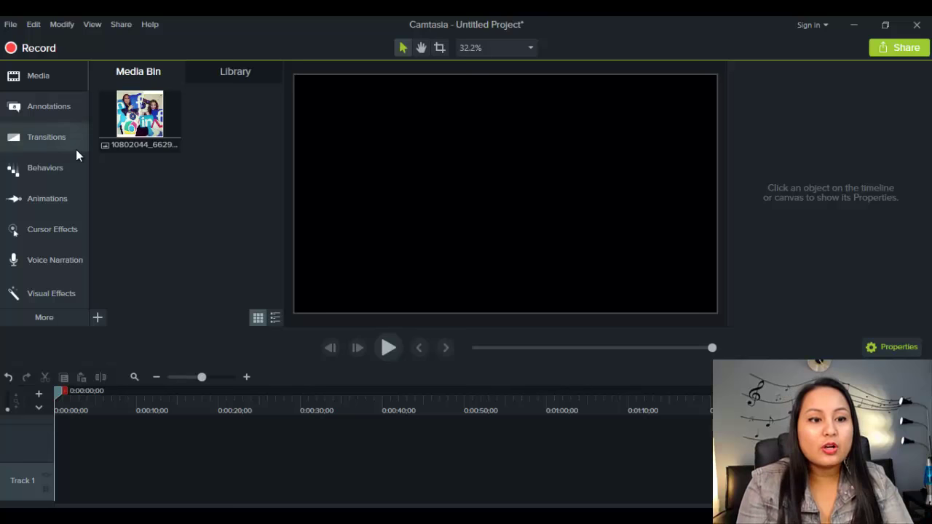
Show the Basic-style callouts gallery from the Annotations panel.
{"action": "left_click", "coordinate": [33, 111]}
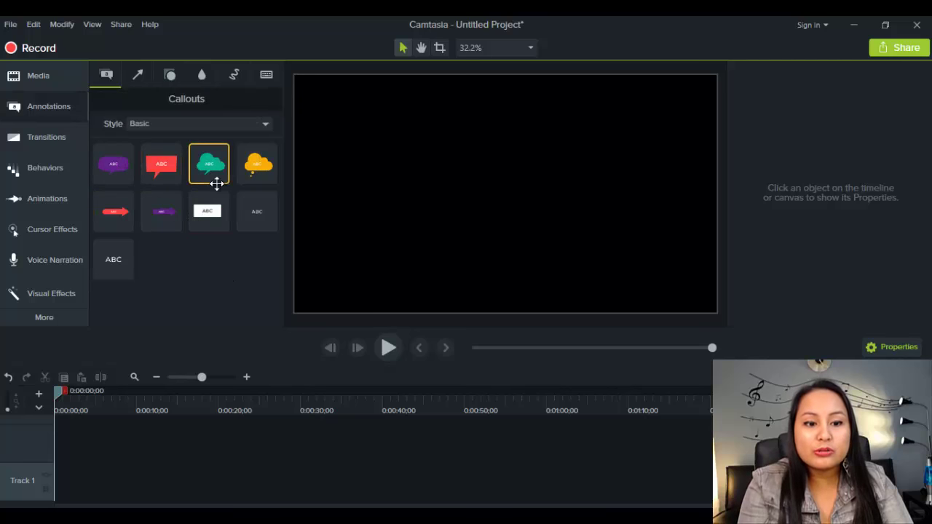
{"action": "left_click", "coordinate": [195, 127]}
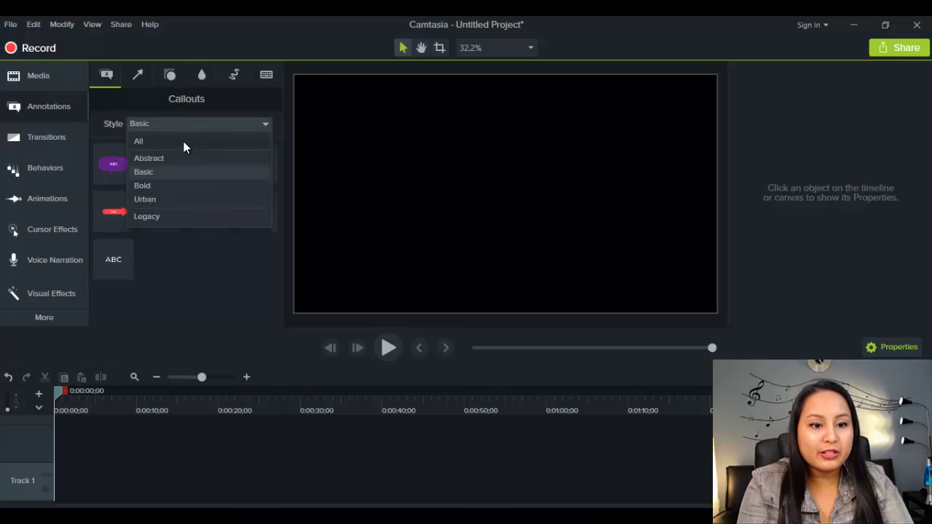
{"action": "left_click", "coordinate": [183, 142]}
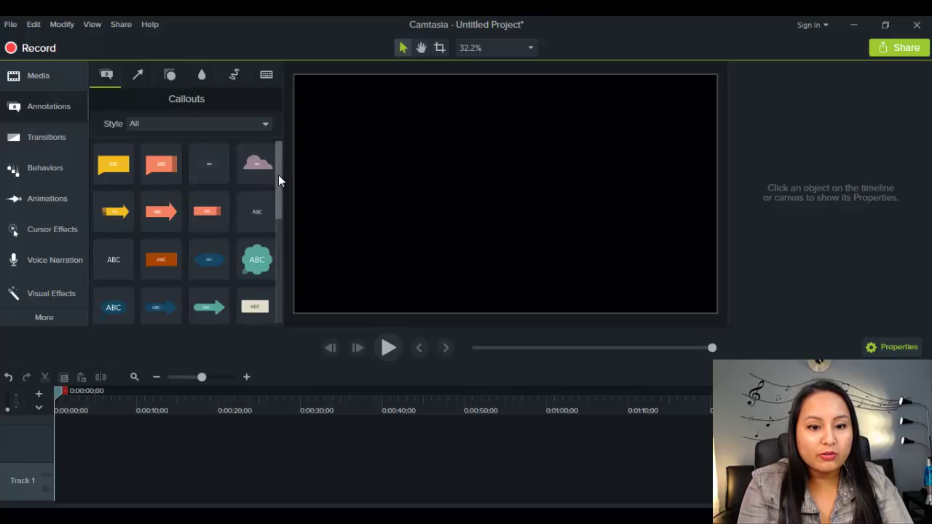
{"action": "scroll", "coordinate": [277, 218], "scroll_direction": "down", "scroll_amount": 5}
{"action": "scroll", "coordinate": [271, 189], "scroll_direction": "up", "scroll_amount": 5}
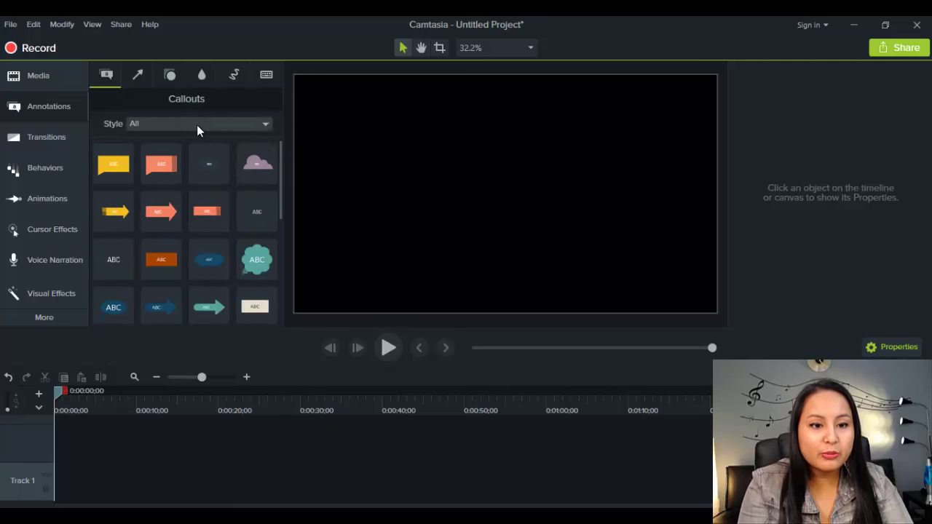
{"action": "left_click", "coordinate": [196, 125]}
{"action": "left_click", "coordinate": [182, 159]}
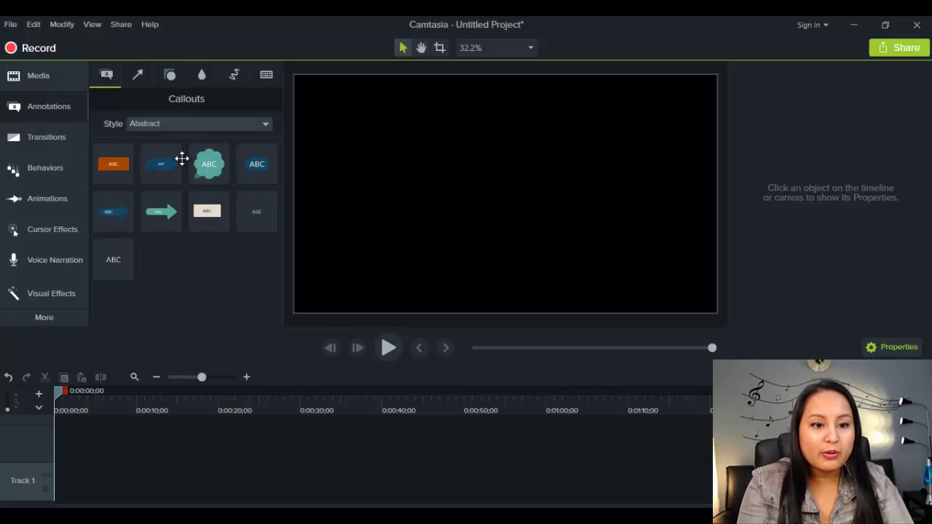
{"action": "left_click", "coordinate": [183, 123]}
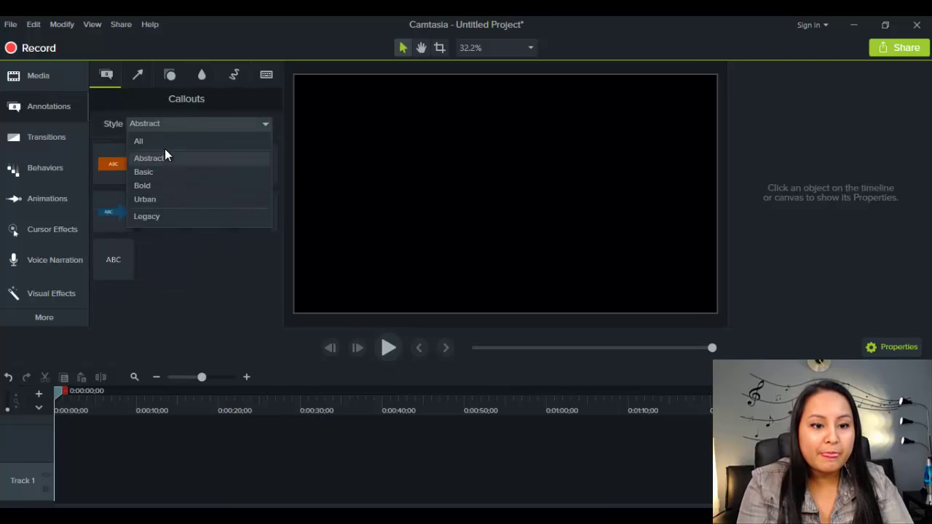
{"action": "left_click", "coordinate": [145, 172]}
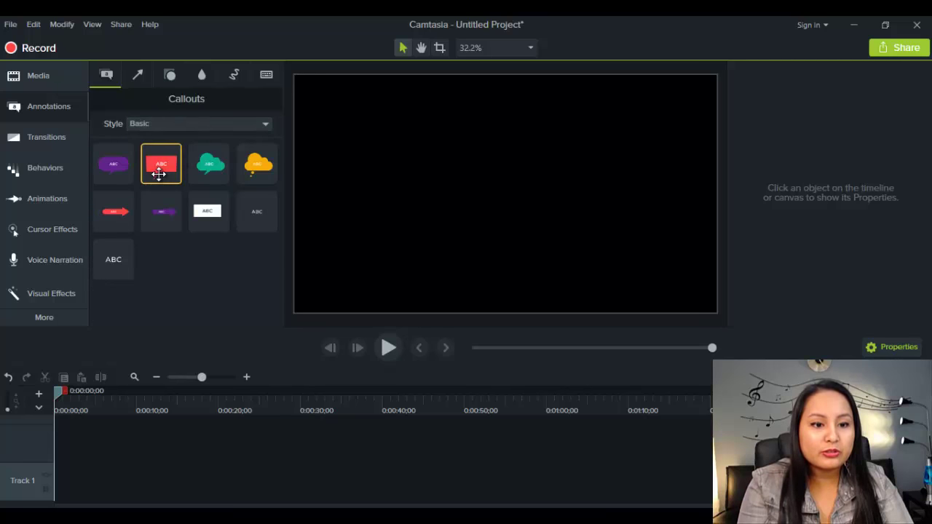
{"action": "left_click", "coordinate": [137, 77]}
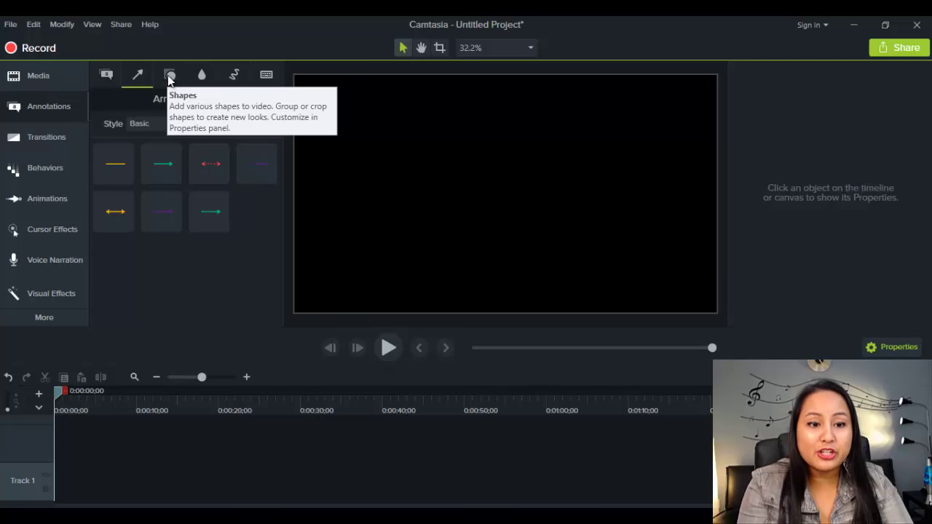
{"action": "left_click", "coordinate": [168, 77]}
{"action": "left_click", "coordinate": [199, 78]}
{"action": "left_click", "coordinate": [106, 77]}
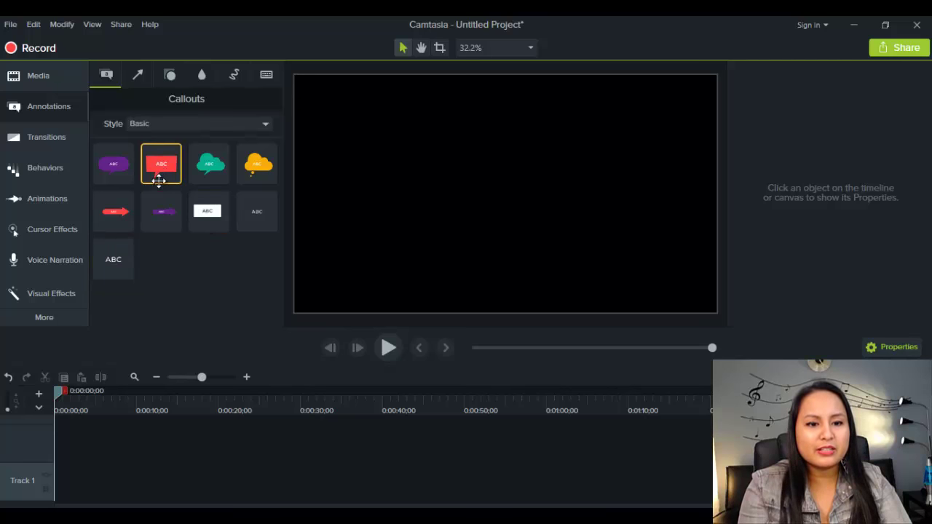
Add the red speech-bubble callout to Track 2, enlarge it and stretch its tail downward.
{"action": "left_click_drag", "start_coordinate": [158, 186], "coordinate": [138, 441]}
{"action": "left_click", "coordinate": [147, 406]}
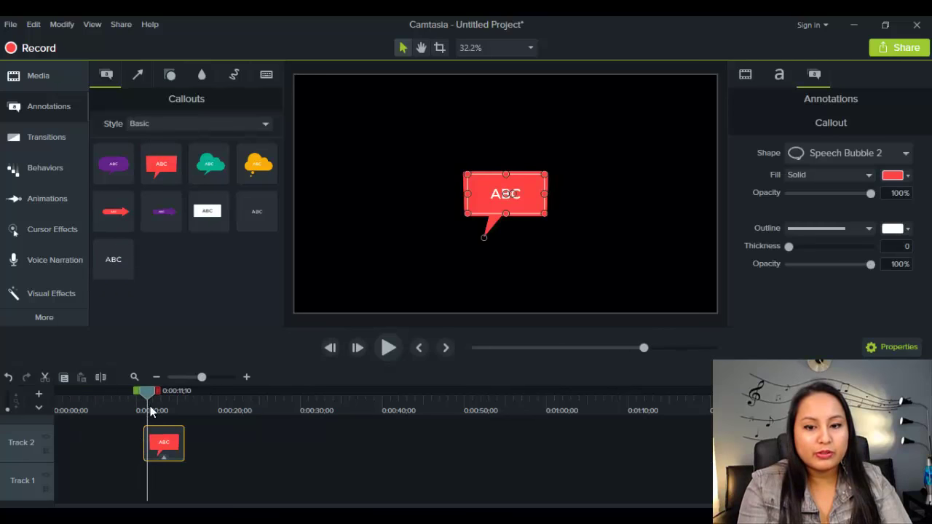
{"action": "left_click_drag", "start_coordinate": [467, 175], "coordinate": [374, 125]}
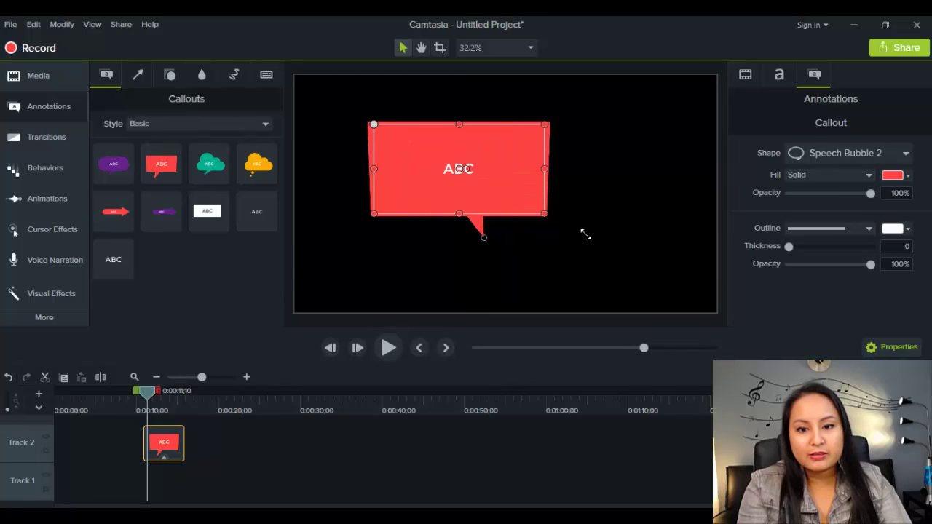
{"action": "left_click_drag", "start_coordinate": [546, 214], "coordinate": [597, 228]}
{"action": "left_click_drag", "start_coordinate": [484, 238], "coordinate": [414, 293]}
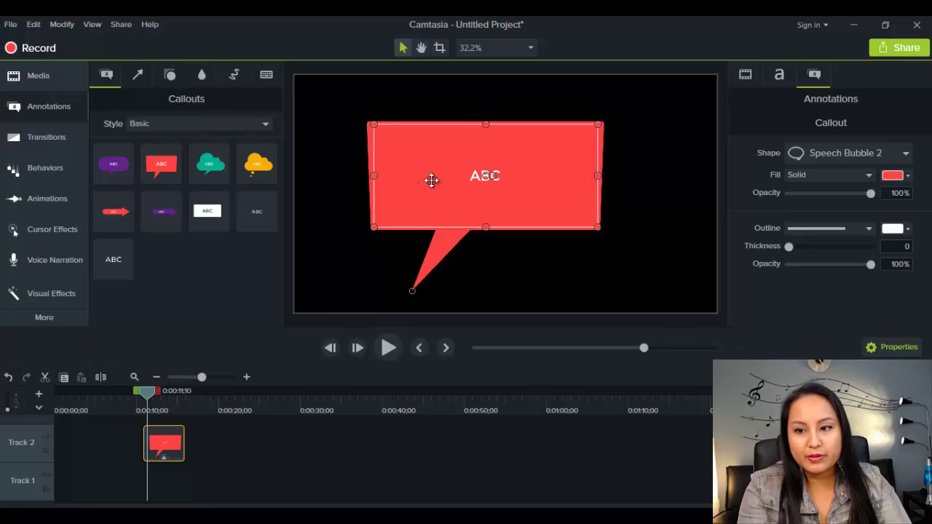
Centre the bubble, shrink it slightly and change its text to 'This is a test!'.
{"action": "left_click_drag", "start_coordinate": [432, 179], "coordinate": [443, 179]}
{"action": "left_click_drag", "start_coordinate": [617, 123], "coordinate": [603, 129]}
{"action": "double_click", "coordinate": [494, 177]}
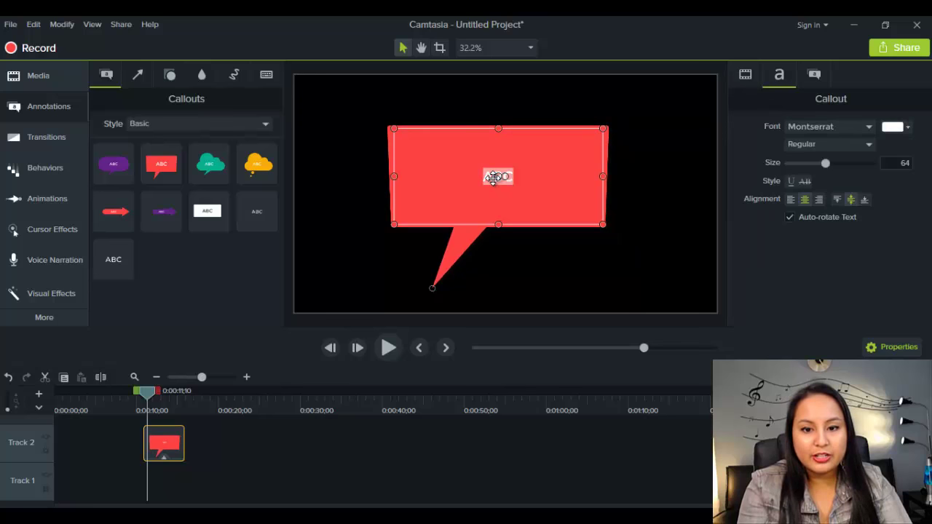
{"action": "type", "text": "This"}
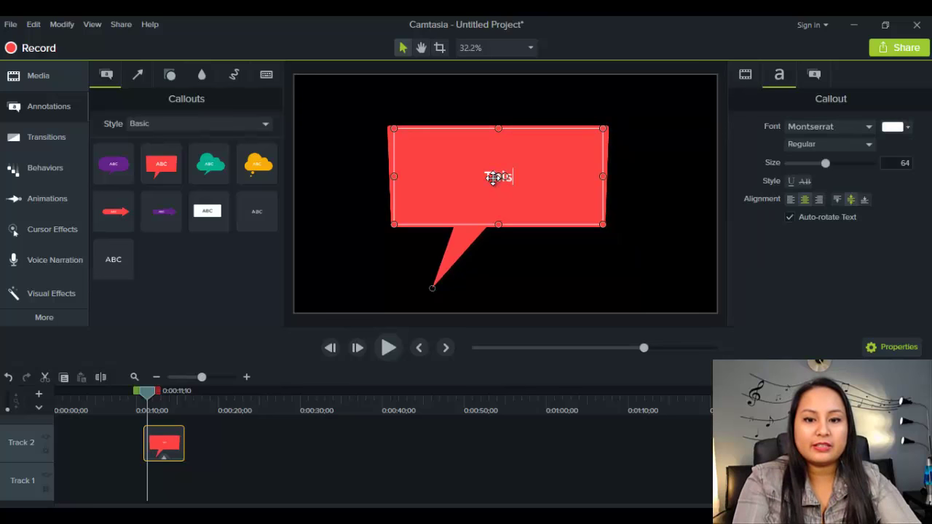
{"action": "type", "text": " is a test!"}
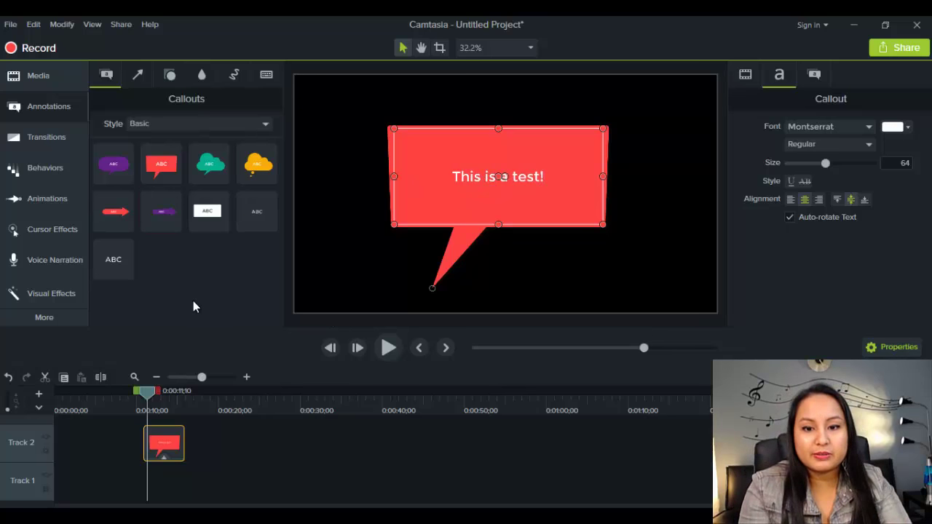
Deselect the callout and display the Behaviors gallery with Drifting, Fade, Jump And Fall and Pop Up.
{"action": "left_click", "coordinate": [286, 301]}
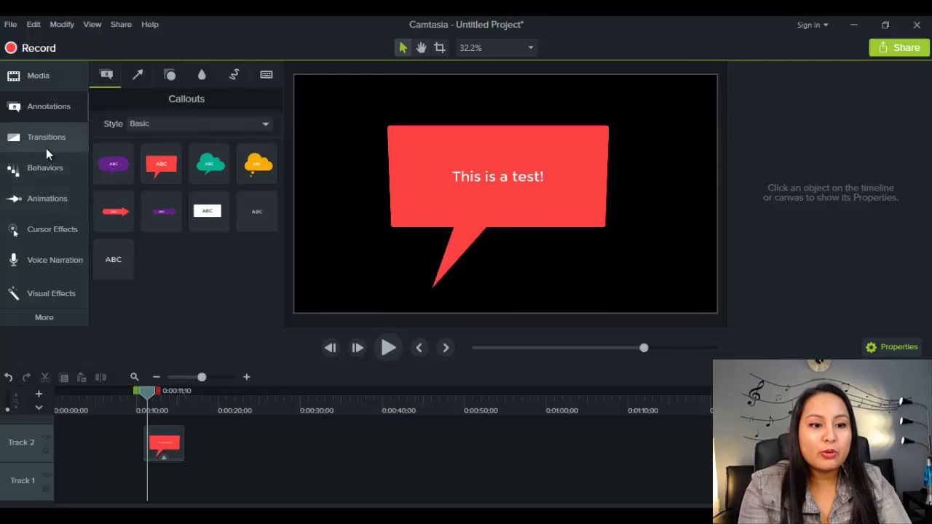
{"action": "left_click", "coordinate": [43, 173]}
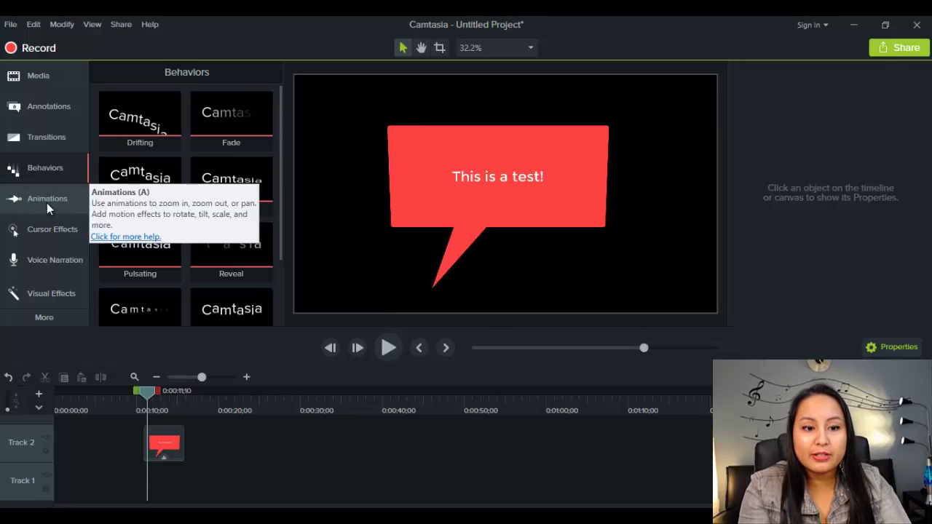
{"action": "left_click", "coordinate": [35, 168]}
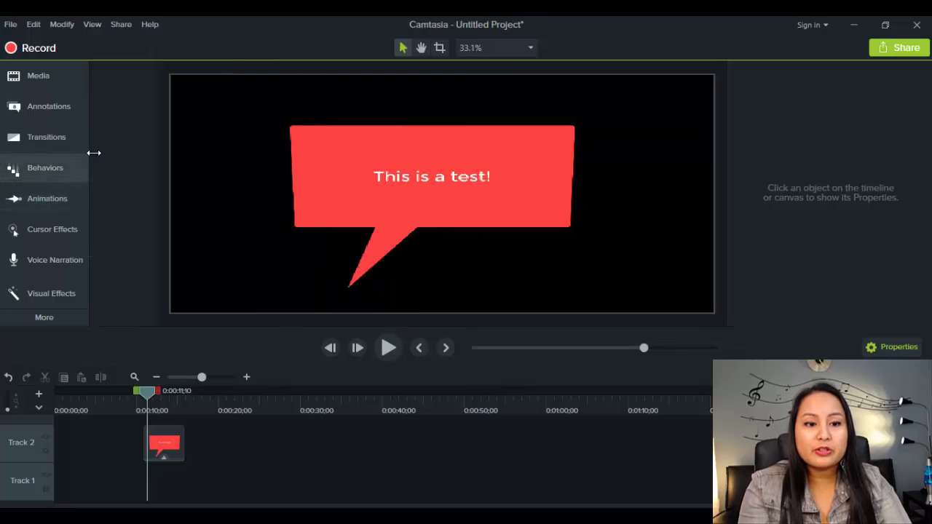
{"action": "left_click", "coordinate": [42, 172]}
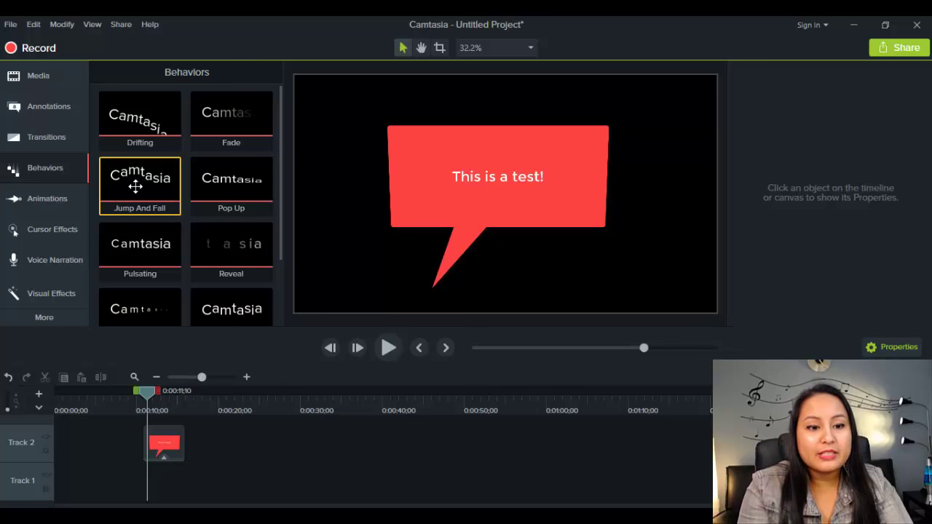
Apply Jump And Fall to the callout clip on Track 2 and preview its bouncing entrance.
{"action": "left_click_drag", "start_coordinate": [137, 212], "coordinate": [157, 449]}
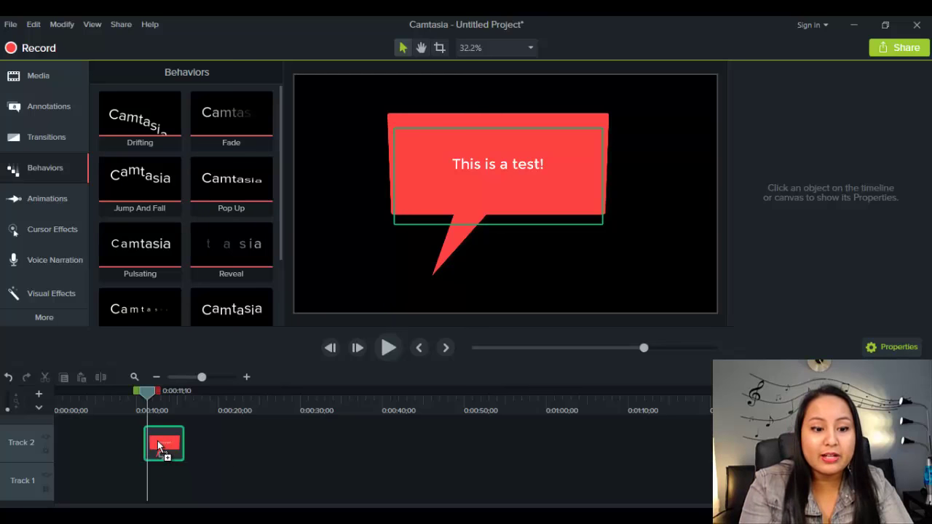
{"action": "left_click_drag", "start_coordinate": [157, 440], "coordinate": [157, 441]}
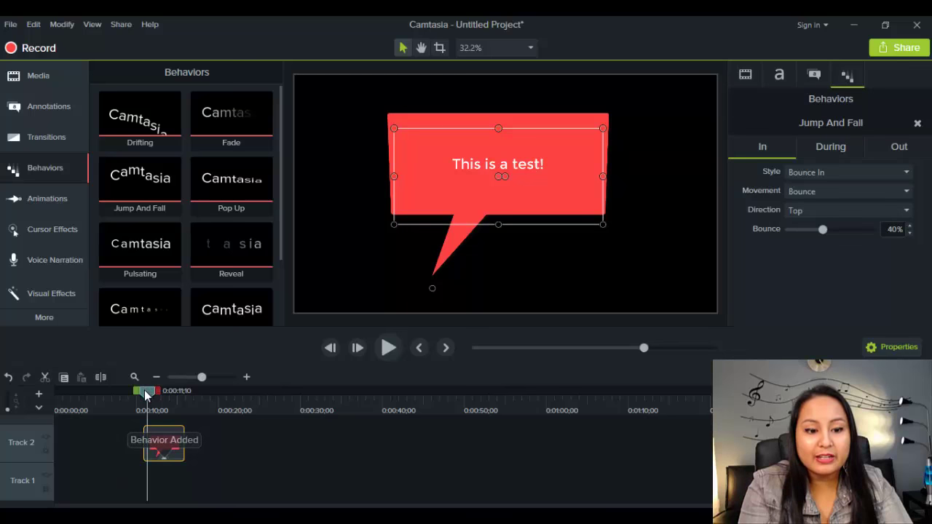
{"action": "left_click_drag", "start_coordinate": [146, 394], "coordinate": [136, 395]}
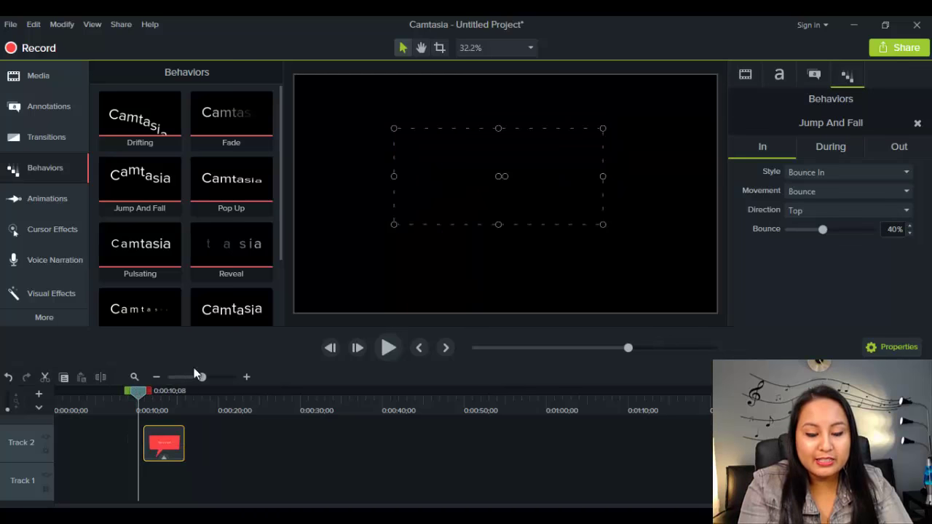
{"action": "left_click", "coordinate": [388, 351]}
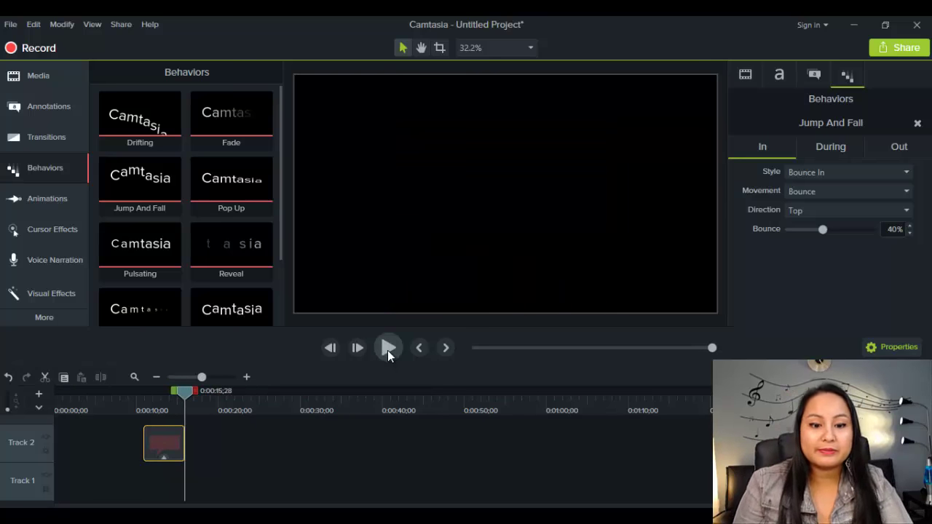
{"action": "left_click", "coordinate": [153, 408]}
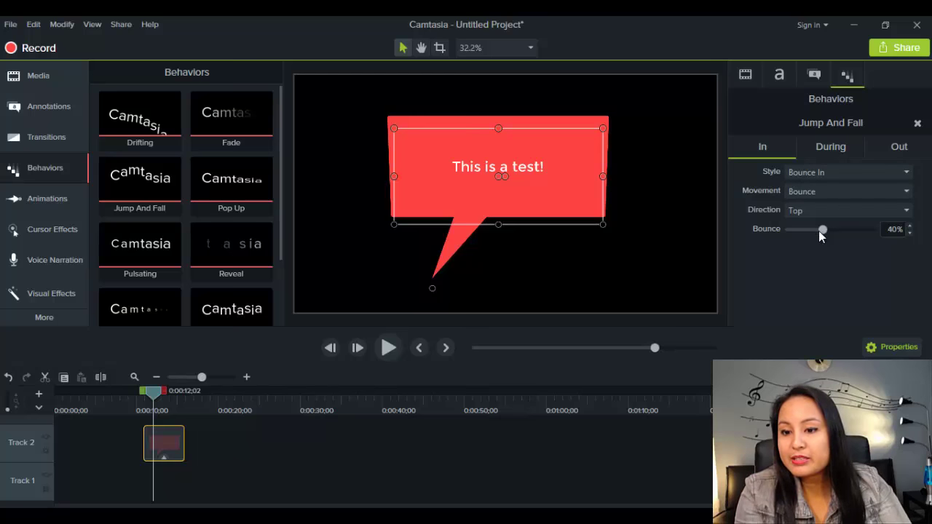
Lower the entrance bounce to 25% and set the looping jump height to about 97.50.
{"action": "mouse_move", "coordinate": [818, 231]}
{"action": "left_mouse_down"}
{"action": "mouse_move", "coordinate": [798, 231]}
{"action": "mouse_move", "coordinate": [865, 243]}
{"action": "mouse_move", "coordinate": [821, 234]}
{"action": "left_mouse_up"}
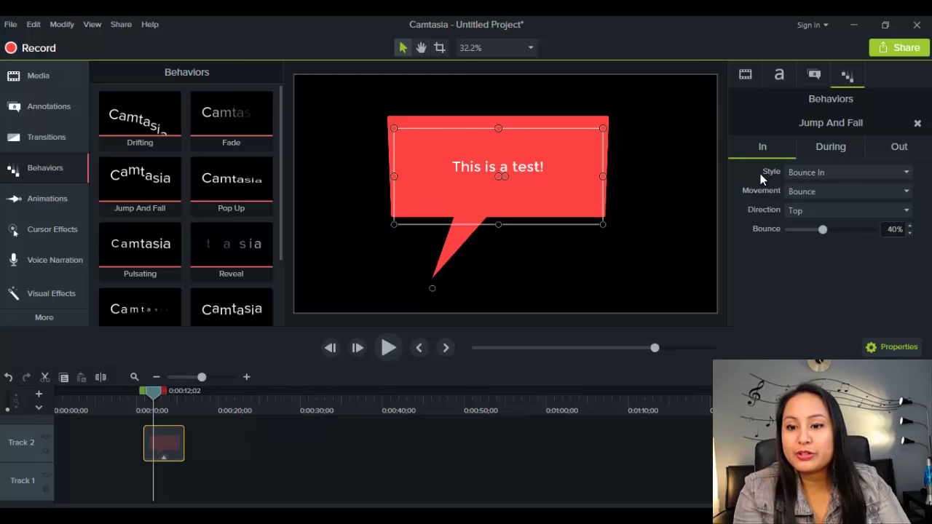
{"action": "left_click", "coordinate": [830, 145]}
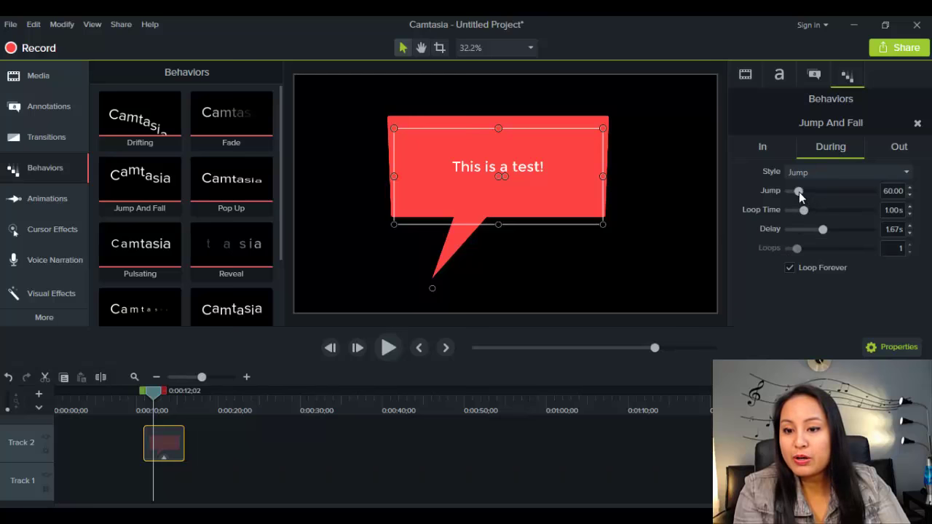
{"action": "left_click_drag", "start_coordinate": [798, 191], "coordinate": [818, 195]}
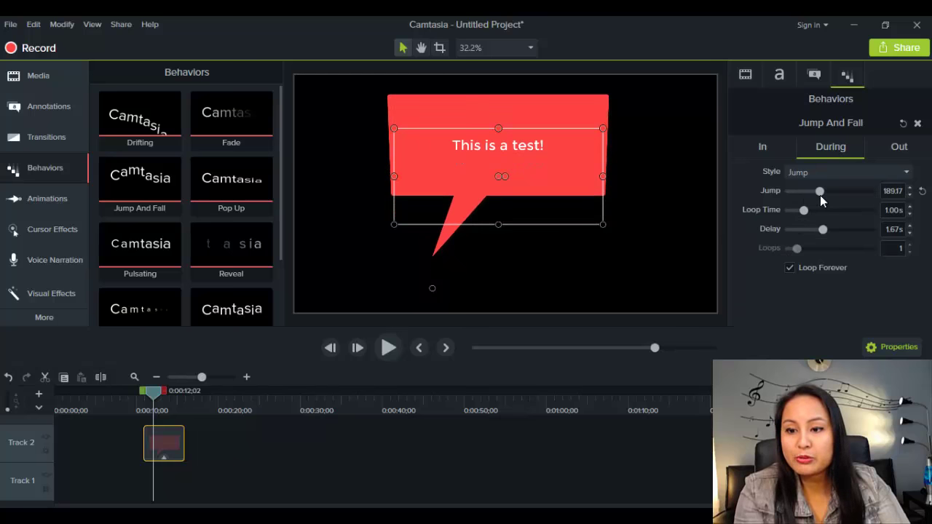
{"action": "left_click_drag", "start_coordinate": [821, 195], "coordinate": [802, 193]}
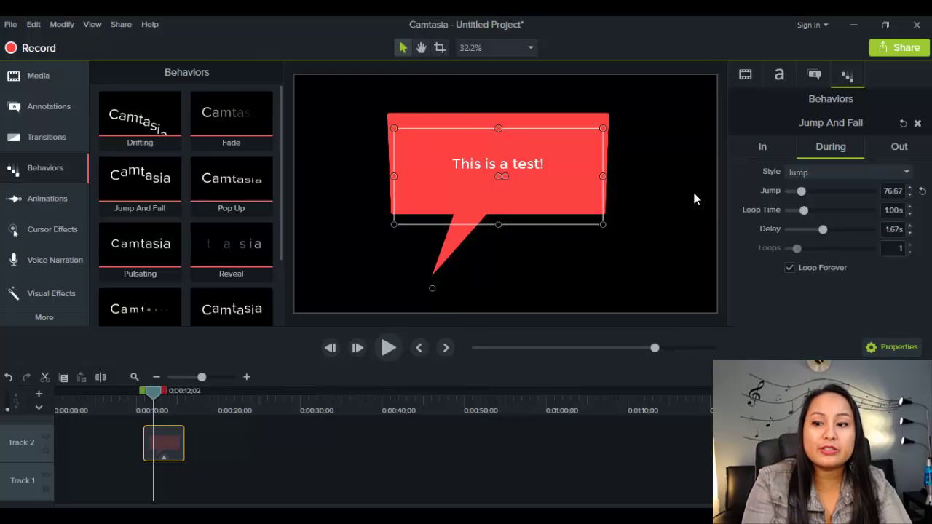
Set the exit to Drop with Ease In - Quart movement toward Bottom at 92% speed.
{"action": "left_click", "coordinate": [880, 152]}
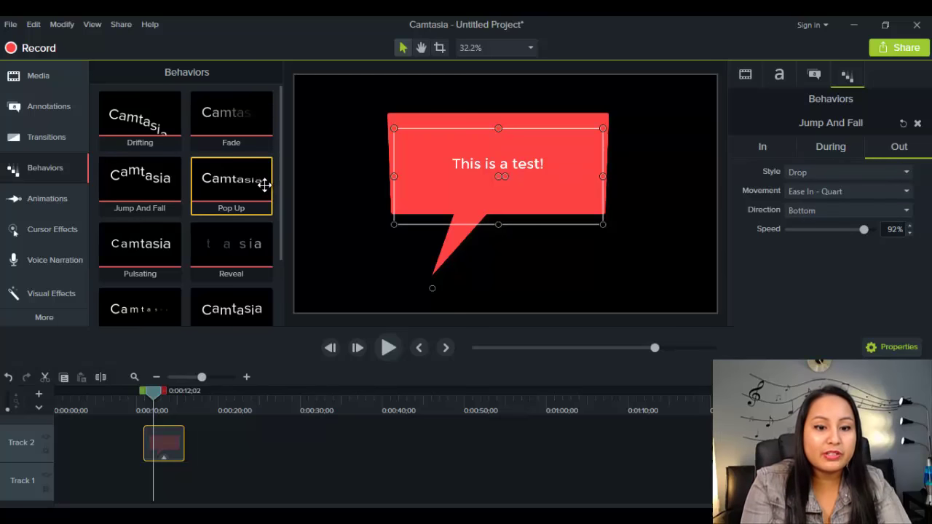
{"action": "scroll", "coordinate": [279, 196], "scroll_direction": "down", "scroll_amount": 3}
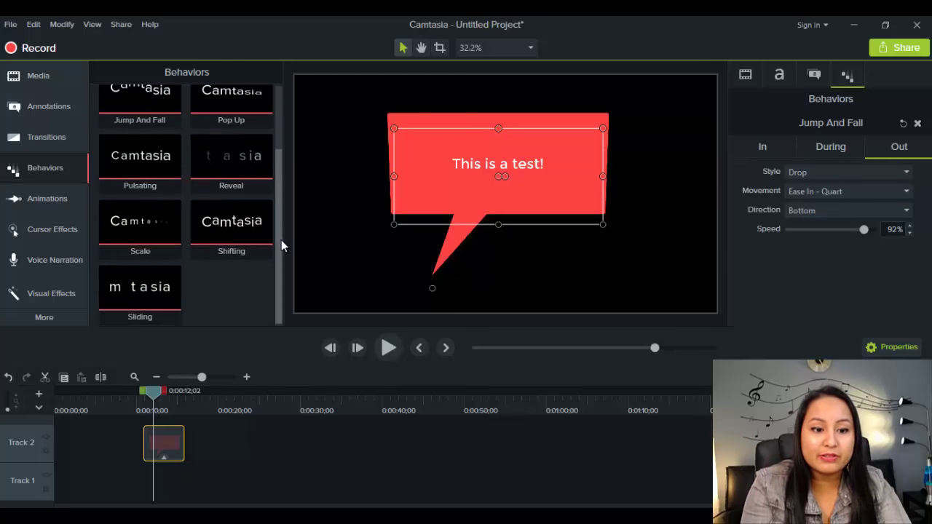
{"action": "scroll", "coordinate": [281, 246], "scroll_direction": "up", "scroll_amount": 3}
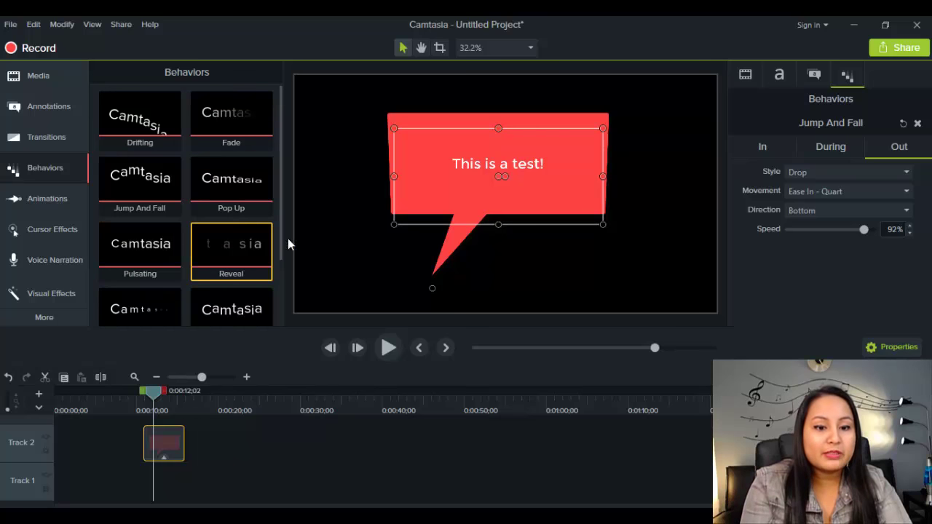
{"action": "mouse_move", "coordinate": [279, 227]}
{"action": "left_mouse_down"}
{"action": "mouse_move", "coordinate": [277, 290]}
{"action": "mouse_move", "coordinate": [274, 223]}
{"action": "left_mouse_up"}
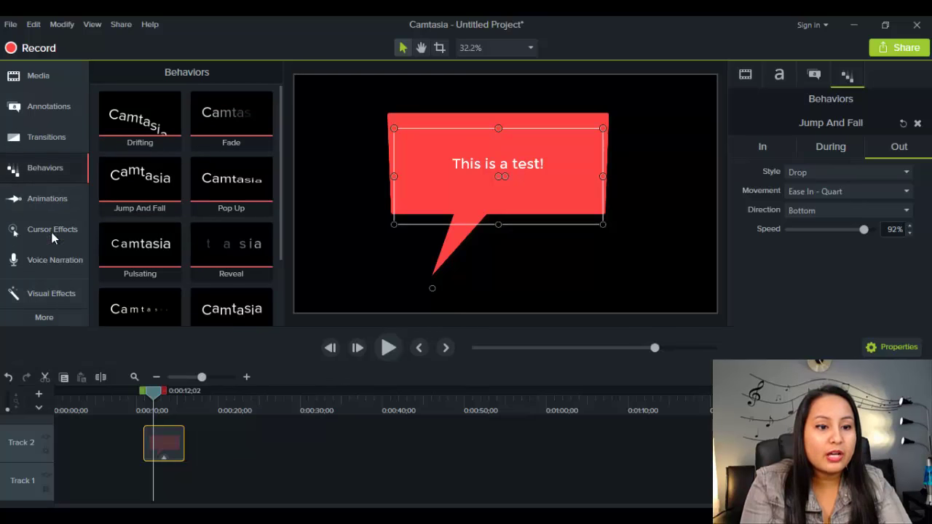
Place the Media Bin photo on Track 2 near 0:00:30, then return to the Behaviors gallery.
{"action": "left_click", "coordinate": [41, 73]}
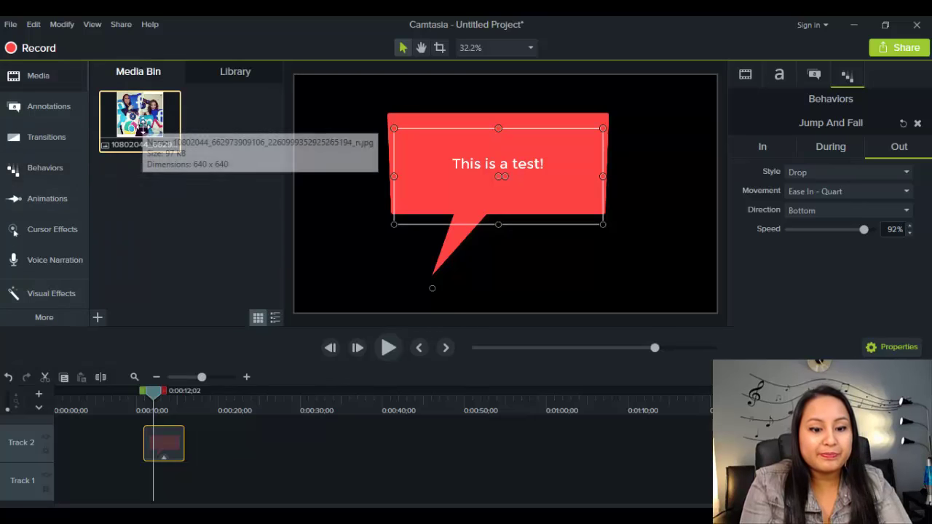
{"action": "left_click_drag", "start_coordinate": [139, 117], "coordinate": [297, 474]}
{"action": "left_click", "coordinate": [305, 413]}
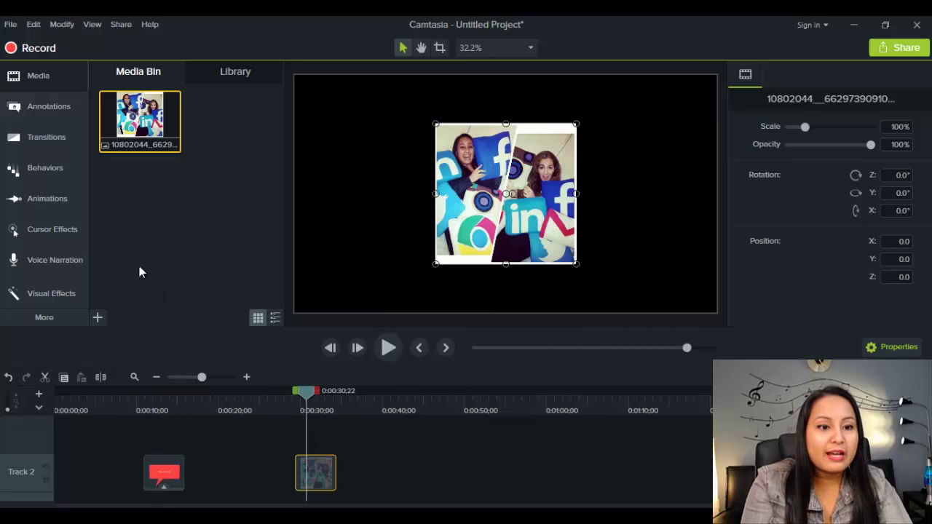
{"action": "left_click", "coordinate": [32, 166]}
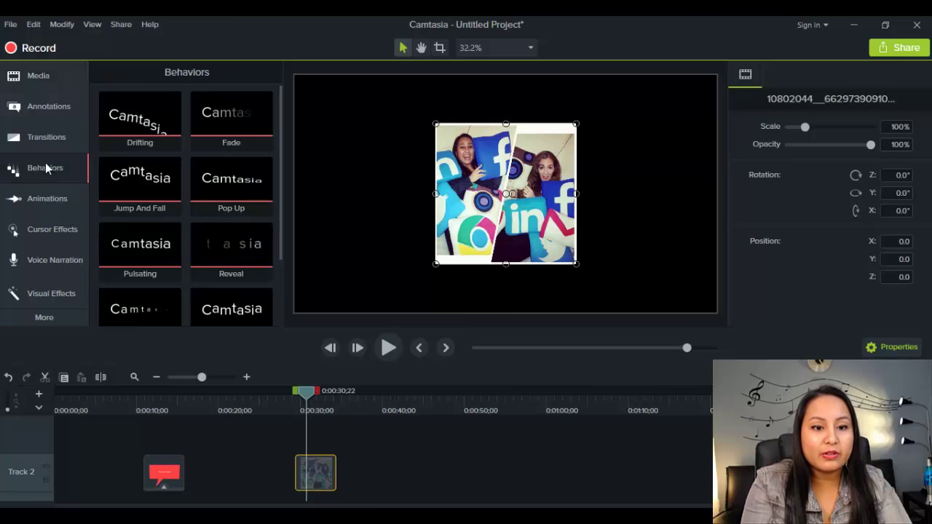
{"action": "mouse_move", "coordinate": [278, 196]}
{"action": "left_mouse_down"}
{"action": "mouse_move", "coordinate": [279, 274]}
{"action": "mouse_move", "coordinate": [266, 197]}
{"action": "left_mouse_up"}
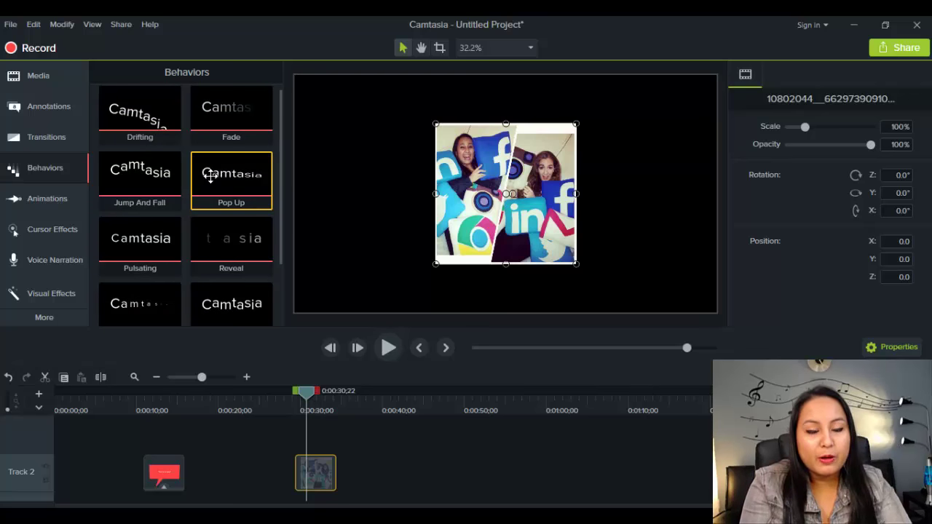
Apply the Pop Up behavior to the photo clip and preview its hinged entrance.
{"action": "left_click_drag", "start_coordinate": [210, 175], "coordinate": [316, 470]}
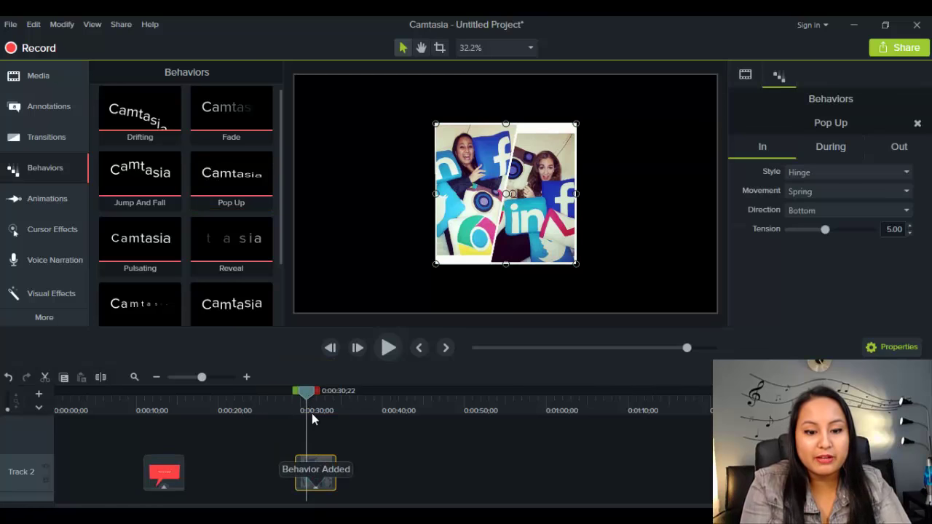
{"action": "left_click_drag", "start_coordinate": [306, 393], "coordinate": [290, 394]}
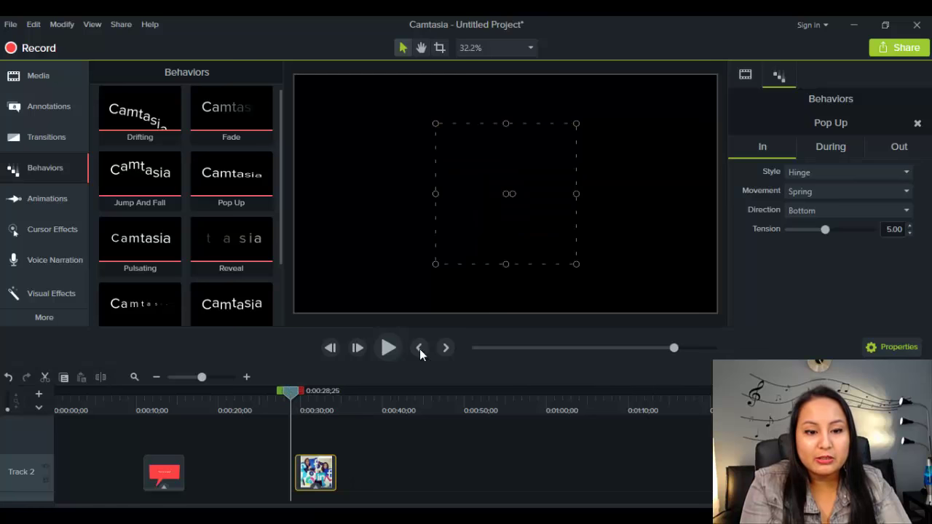
{"action": "left_click", "coordinate": [388, 348]}
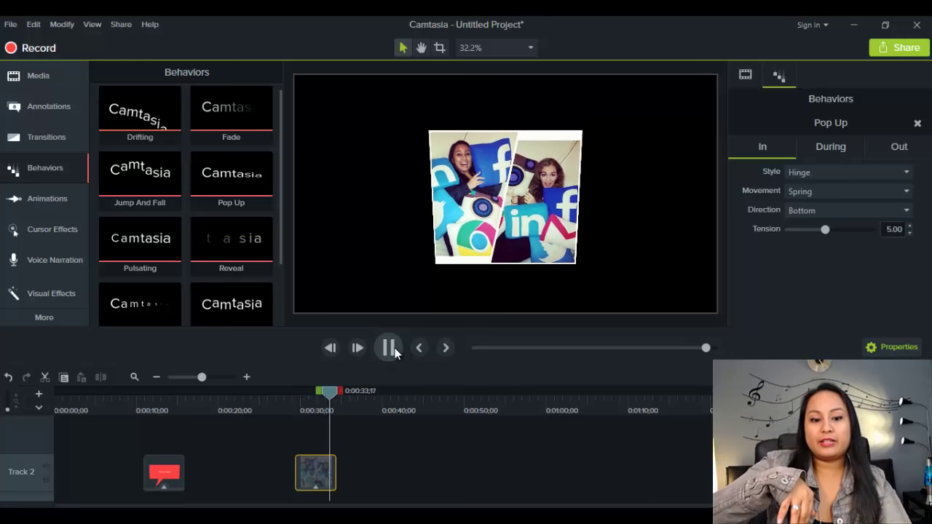
{"action": "left_click", "coordinate": [293, 403]}
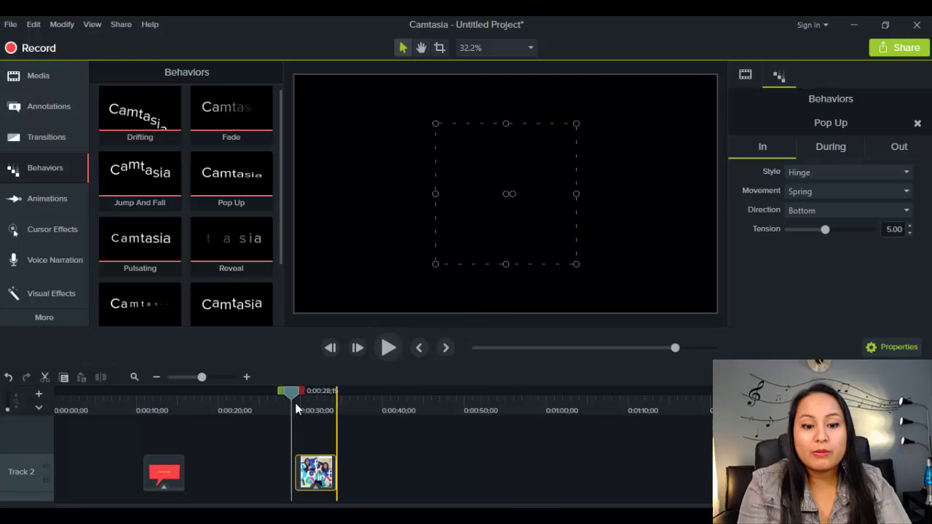
{"action": "left_click", "coordinate": [383, 349]}
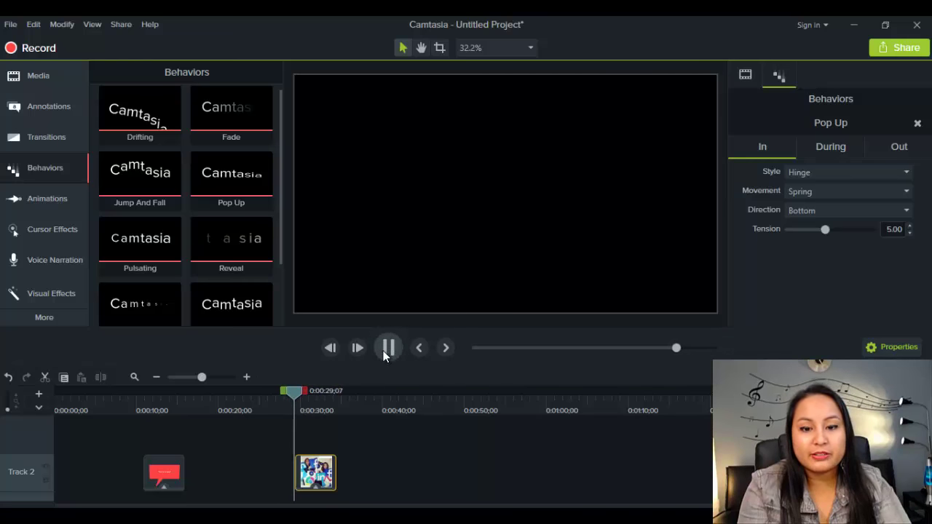
{"action": "left_click", "coordinate": [337, 393]}
{"action": "left_click_drag", "start_coordinate": [337, 393], "coordinate": [318, 396]}
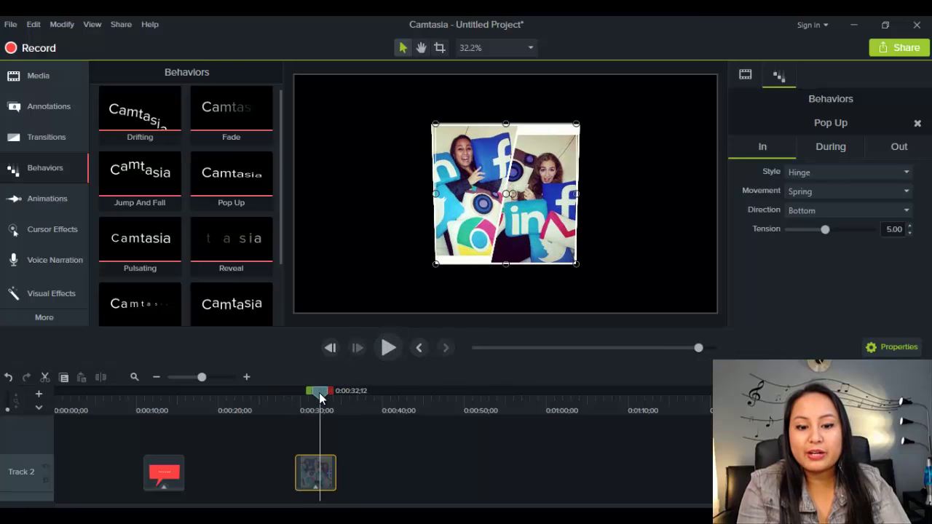
Review Pop Up's During settings with the 16° rotation loop, then right-click the callout clip.
{"action": "left_click", "coordinate": [816, 148]}
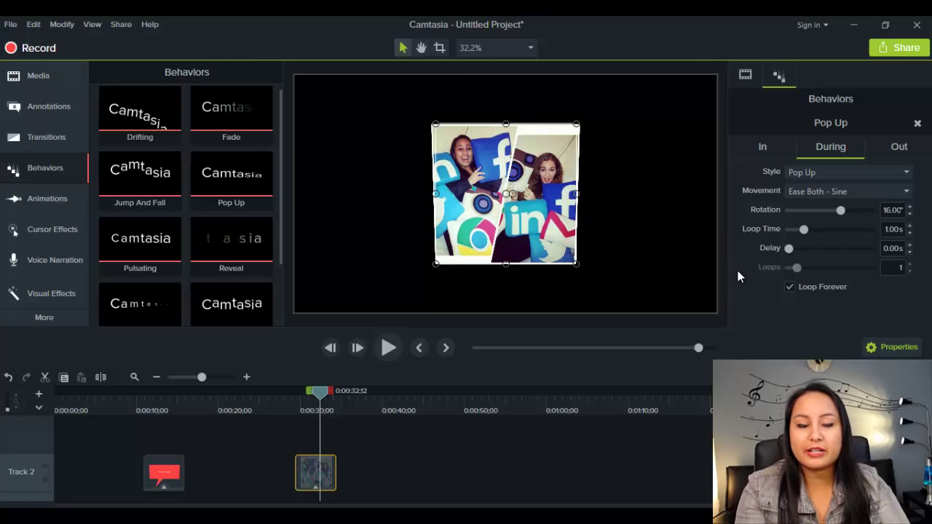
{"action": "left_click", "coordinate": [175, 474]}
{"action": "right_click", "coordinate": [175, 475]}
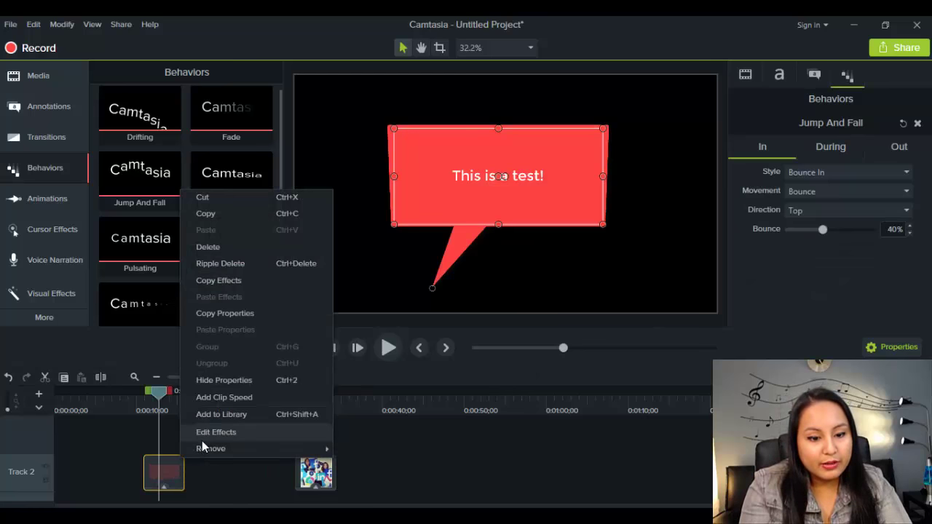
Strip all effects from the red callout clip and bring up the photo clip's context menu.
{"action": "mouse_move", "coordinate": [206, 449]}
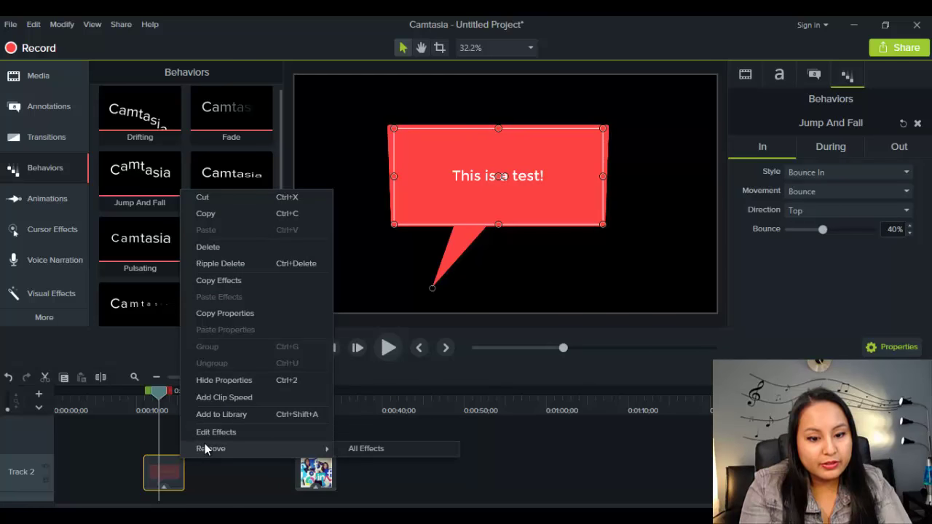
{"action": "left_click", "coordinate": [377, 451]}
{"action": "left_click", "coordinate": [319, 473]}
{"action": "right_click", "coordinate": [319, 476]}
Remove all effects from the photo clip and reselect the red callout clip.
{"action": "mouse_move", "coordinate": [355, 448]}
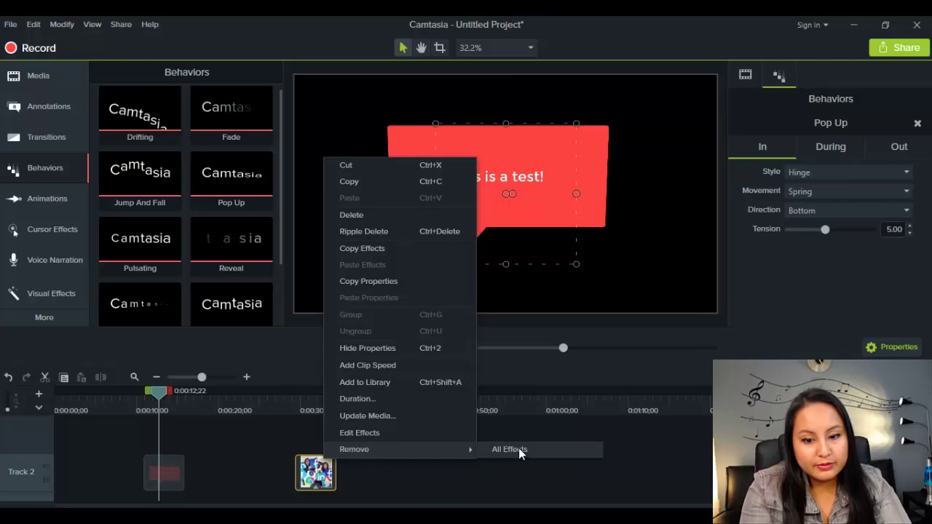
{"action": "left_click", "coordinate": [520, 449]}
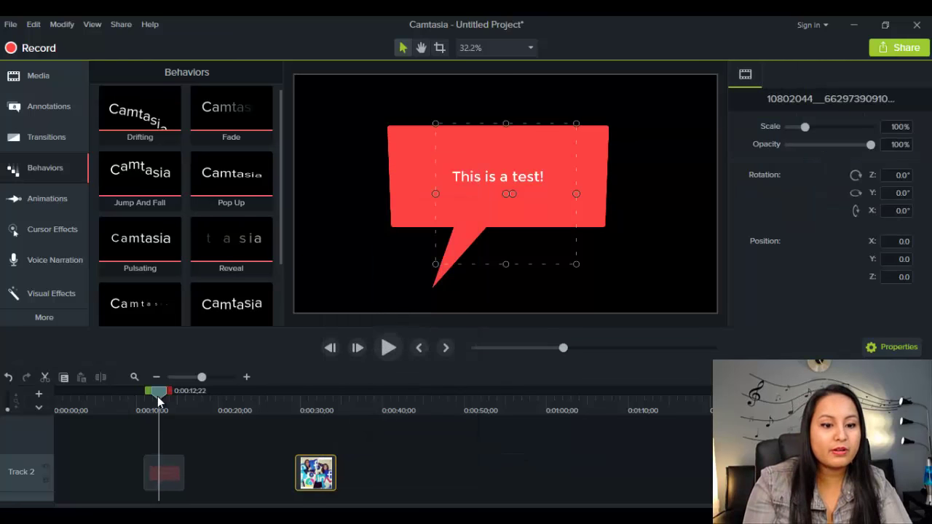
{"action": "left_click_drag", "start_coordinate": [159, 399], "coordinate": [156, 402]}
{"action": "left_click", "coordinate": [165, 478]}
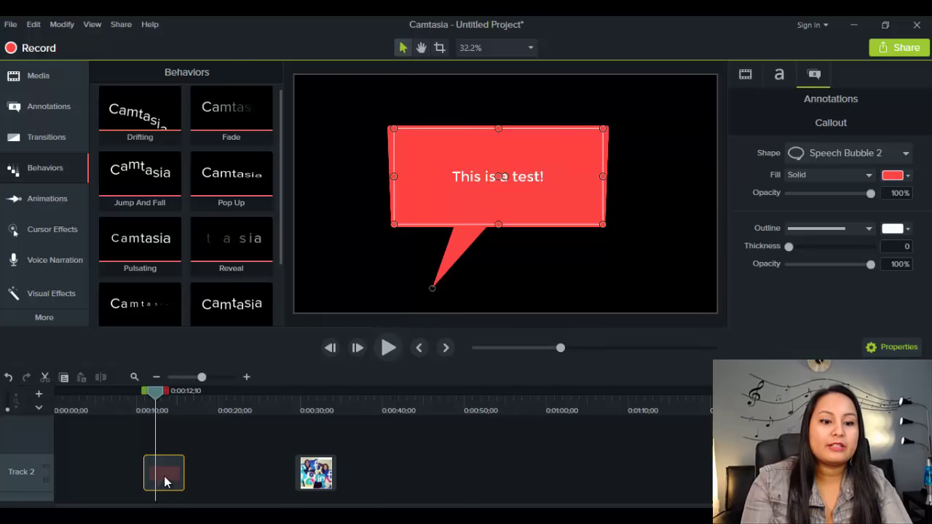
Apply the Tilt Left animation to the callout clip and preview its swing to the left.
{"action": "left_click", "coordinate": [46, 195]}
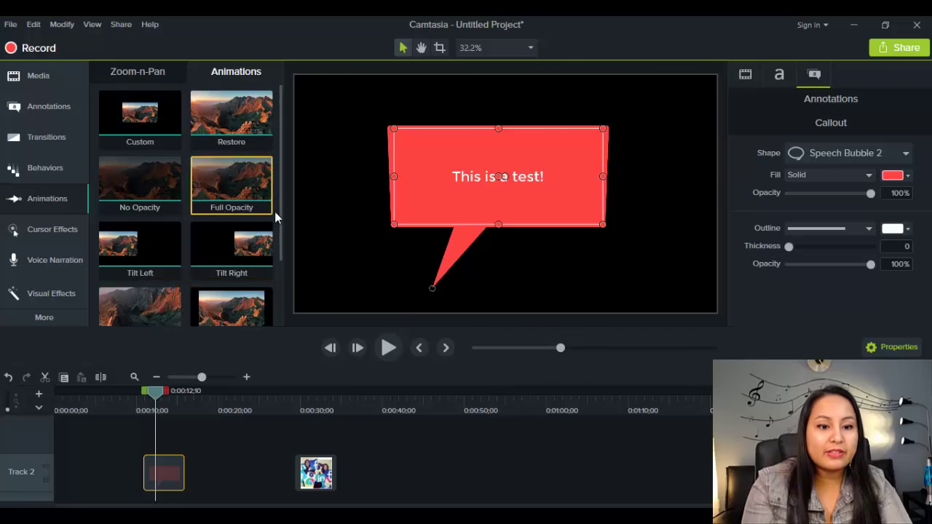
{"action": "left_click_drag", "start_coordinate": [278, 214], "coordinate": [271, 152]}
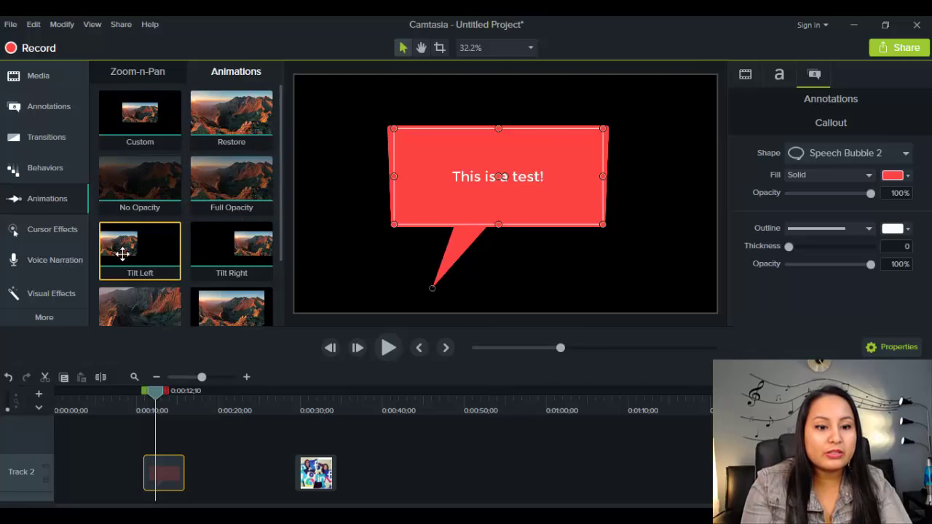
{"action": "mouse_move", "coordinate": [118, 248]}
{"action": "left_mouse_down"}
{"action": "mouse_move", "coordinate": [129, 380]}
{"action": "mouse_move", "coordinate": [162, 472]}
{"action": "left_mouse_up"}
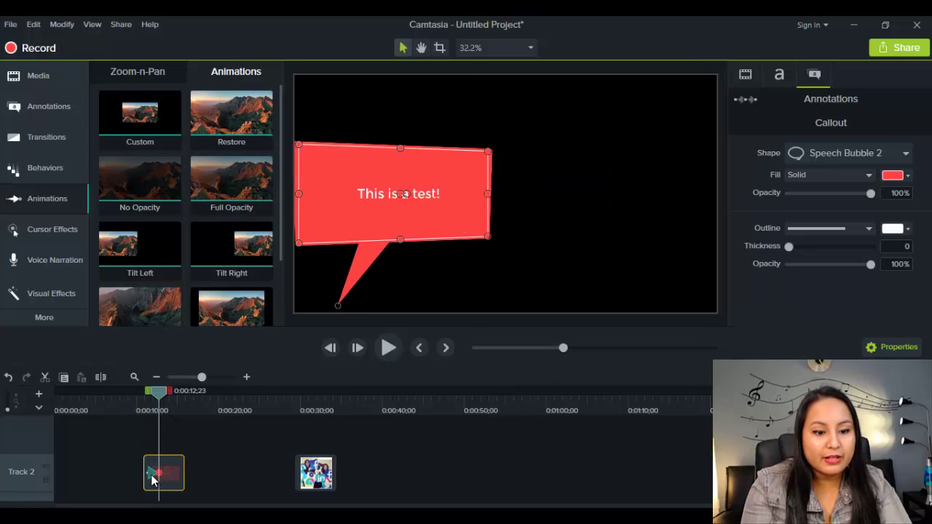
{"action": "mouse_move", "coordinate": [151, 477]}
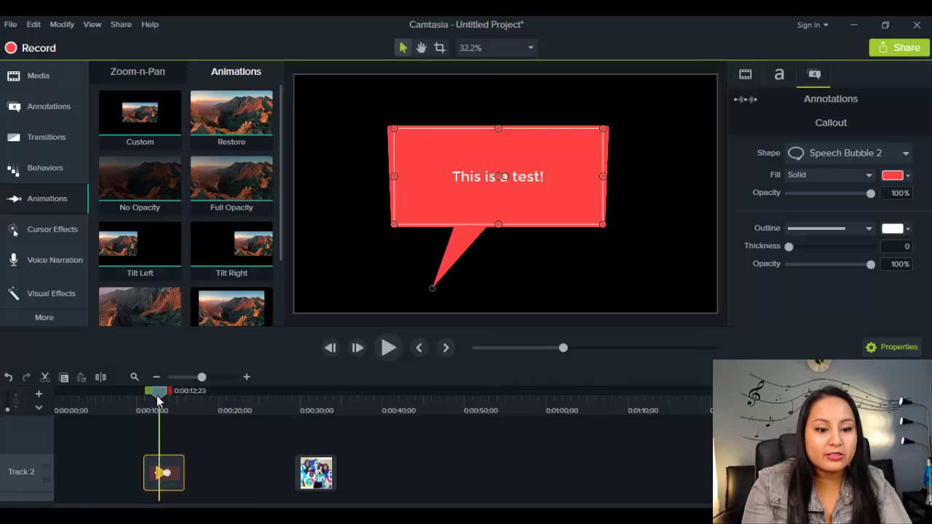
{"action": "left_click_drag", "start_coordinate": [157, 396], "coordinate": [139, 396]}
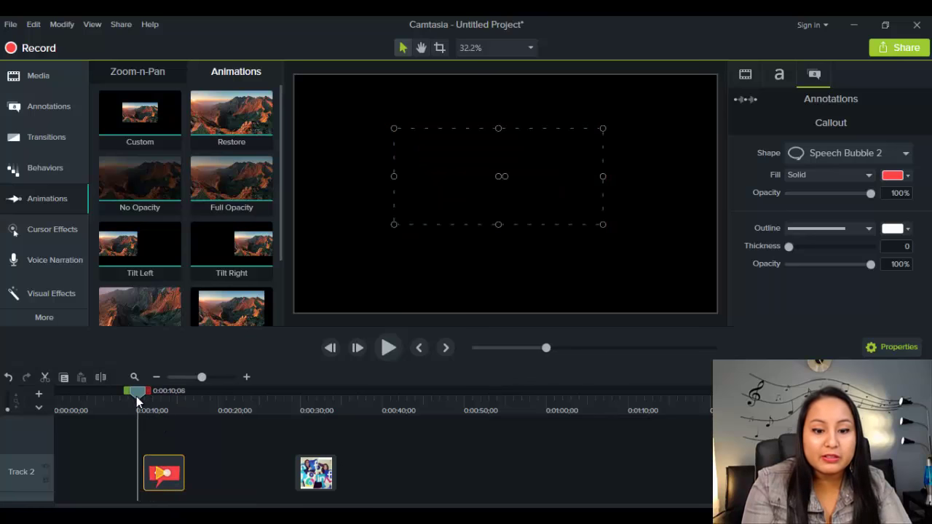
{"action": "left_click", "coordinate": [390, 350]}
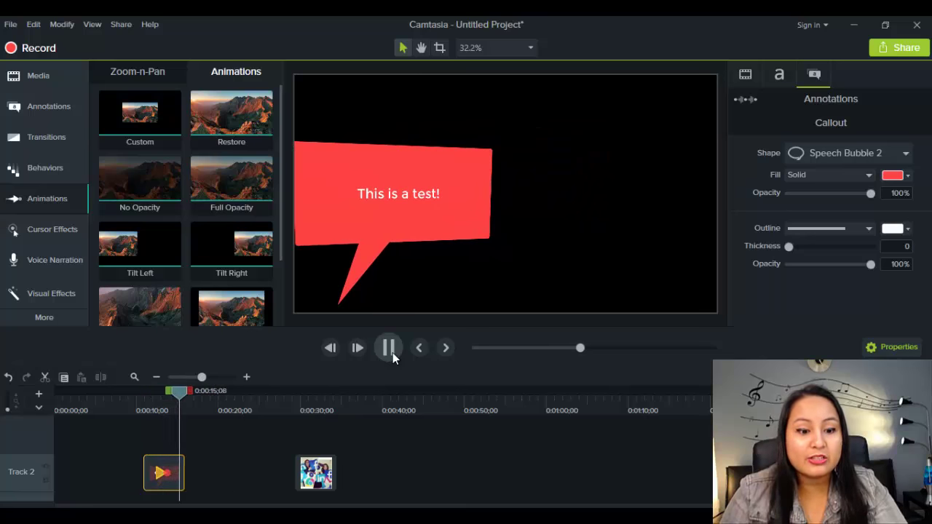
{"action": "left_click", "coordinate": [390, 349]}
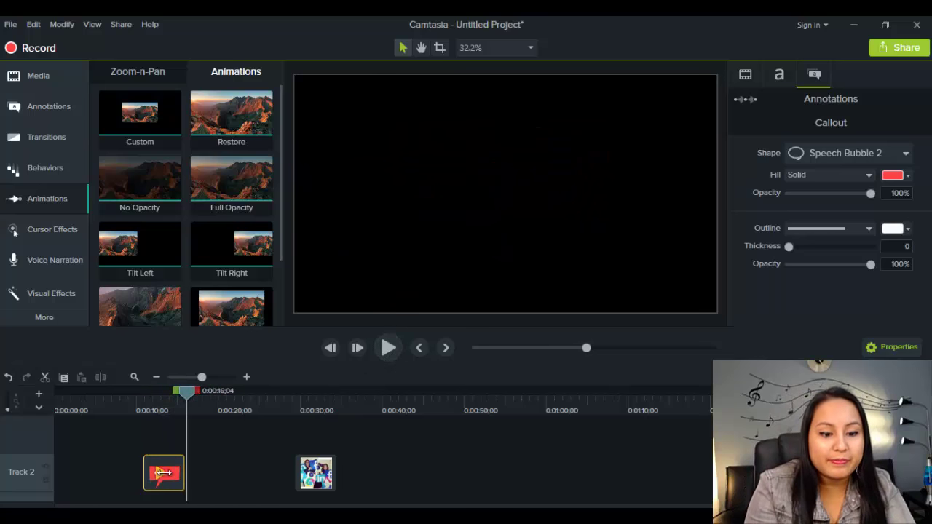
{"action": "left_click", "coordinate": [159, 478]}
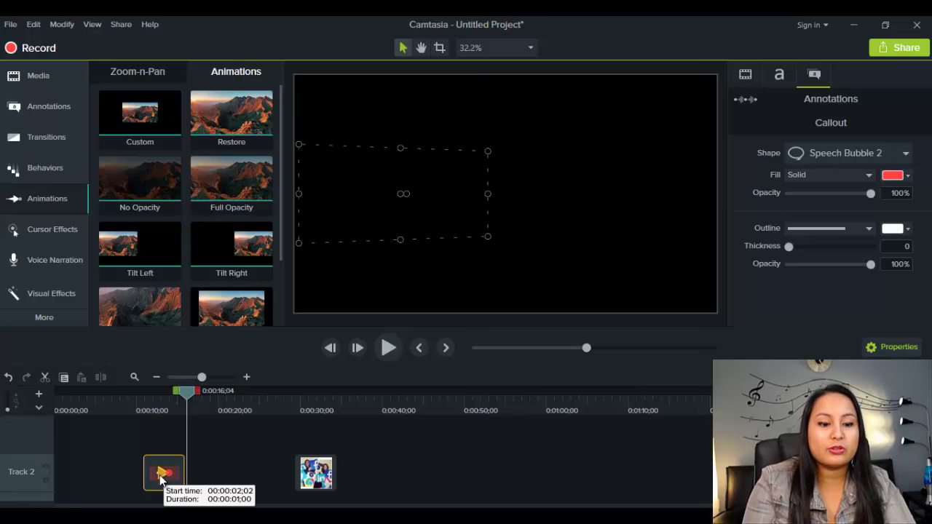
Make the tilt animation start earlier, lengthen it, and preview the result.
{"action": "left_click_drag", "start_coordinate": [160, 477], "coordinate": [150, 477]}
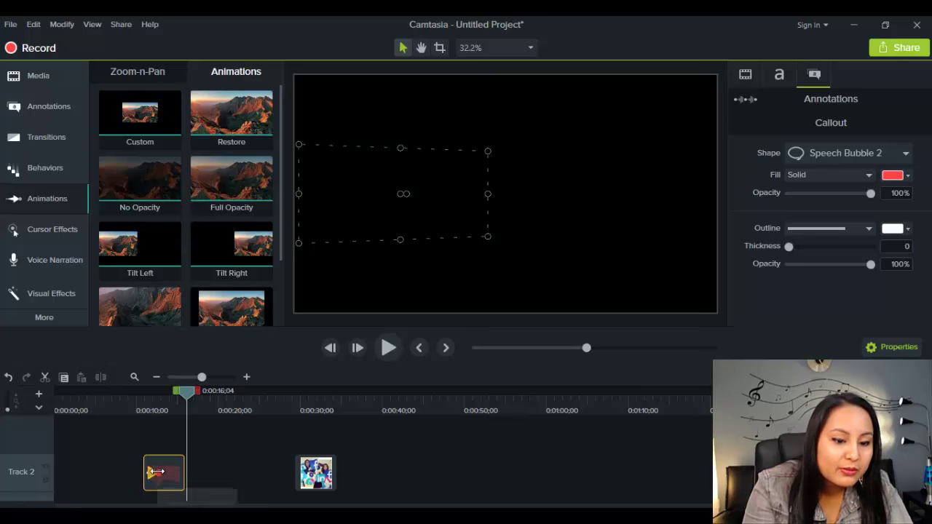
{"action": "mouse_move", "coordinate": [158, 472]}
{"action": "left_mouse_down"}
{"action": "mouse_move", "coordinate": [181, 477]}
{"action": "mouse_move", "coordinate": [147, 473]}
{"action": "left_mouse_up"}
{"action": "left_click_drag", "start_coordinate": [146, 400], "coordinate": [137, 394]}
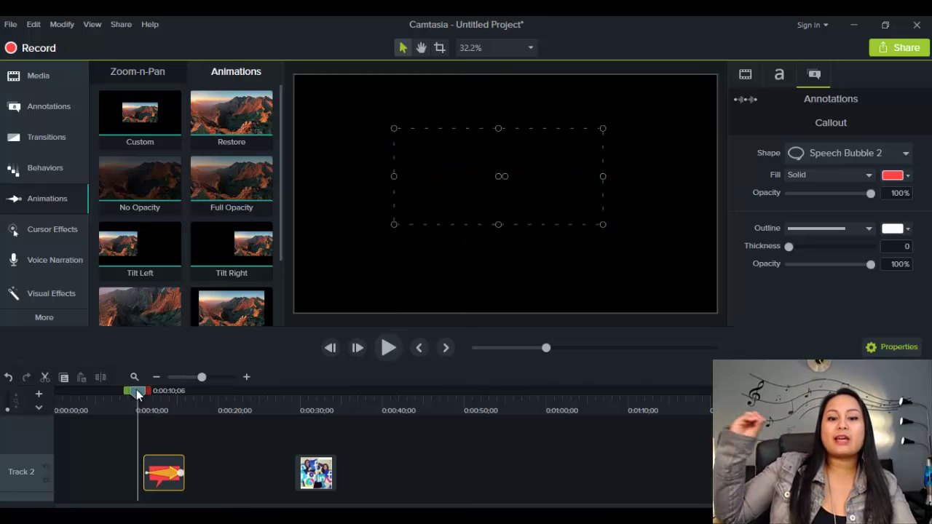
{"action": "left_click", "coordinate": [385, 350]}
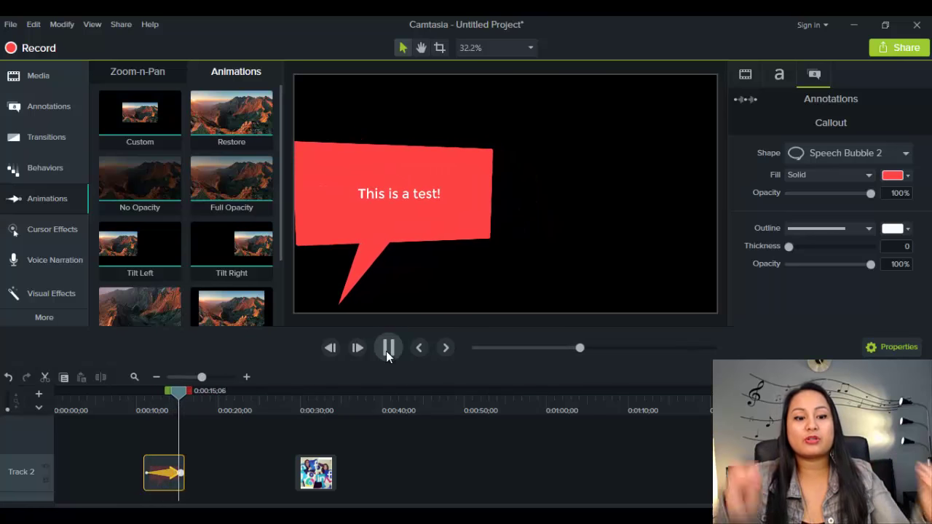
{"action": "left_click", "coordinate": [387, 349]}
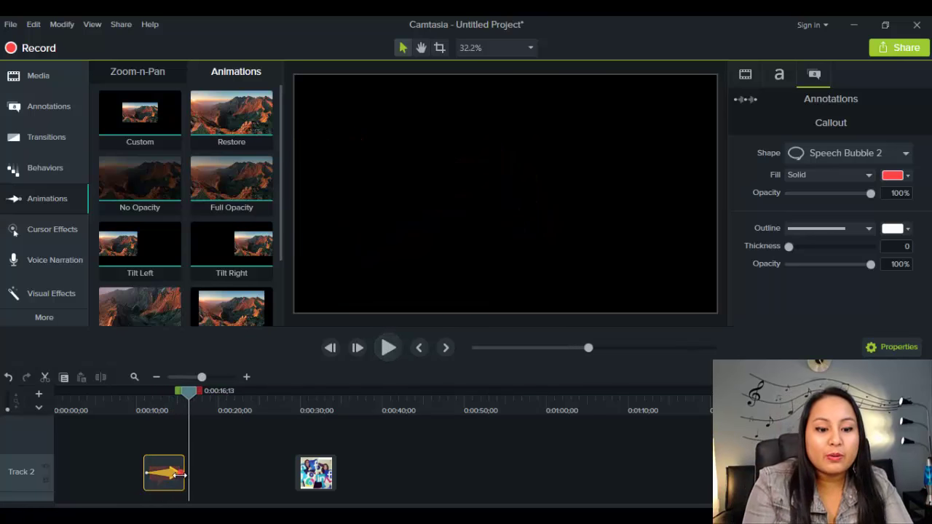
Shorten the tilt animation, replay it, and reselect the callout clip on Track 2.
{"action": "left_click_drag", "start_coordinate": [180, 474], "coordinate": [156, 474]}
{"action": "left_click", "coordinate": [135, 402]}
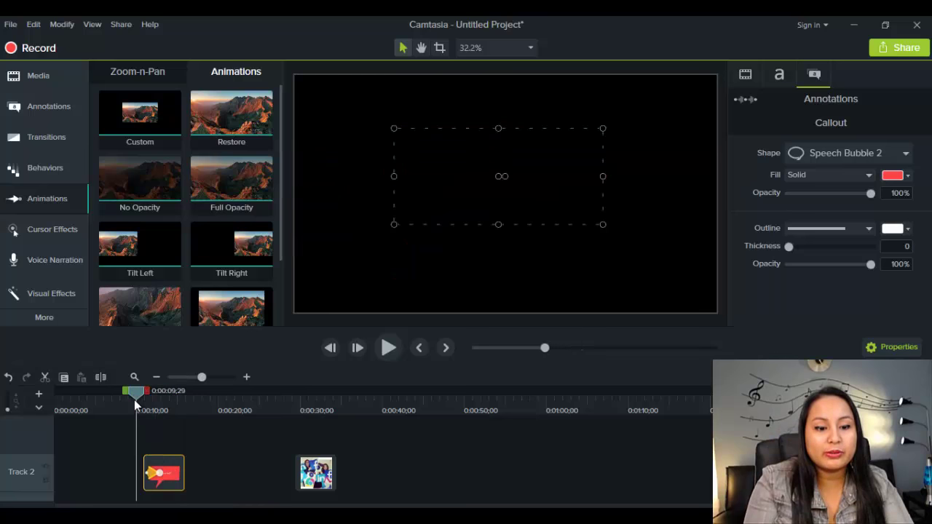
{"action": "left_click", "coordinate": [387, 350]}
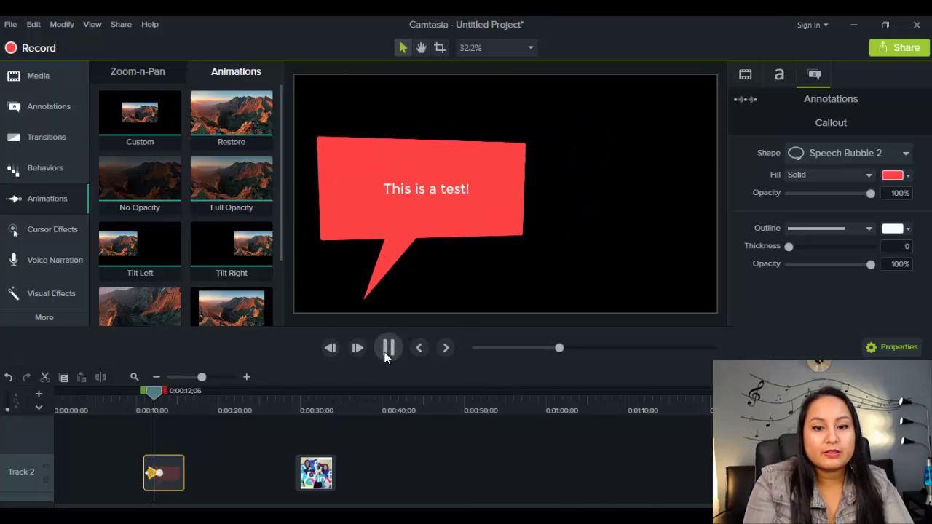
{"action": "left_click", "coordinate": [386, 350]}
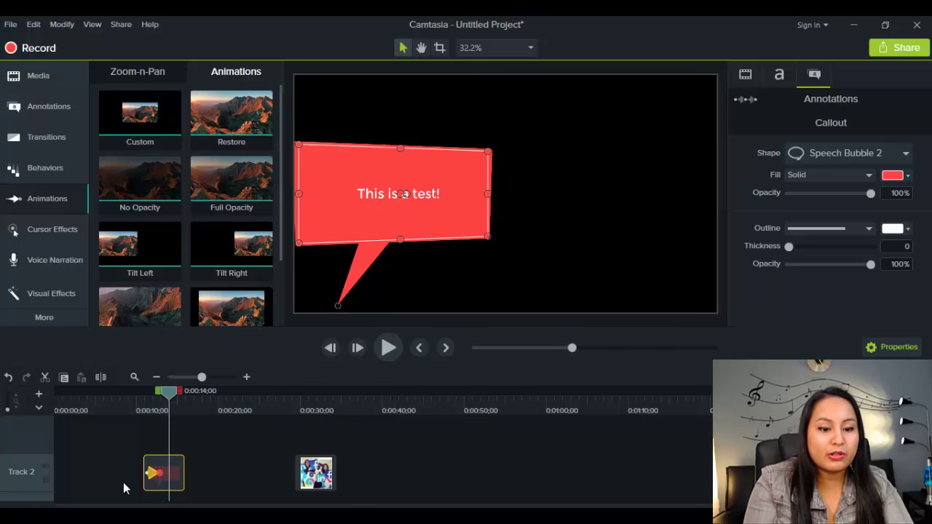
{"action": "left_click", "coordinate": [155, 472]}
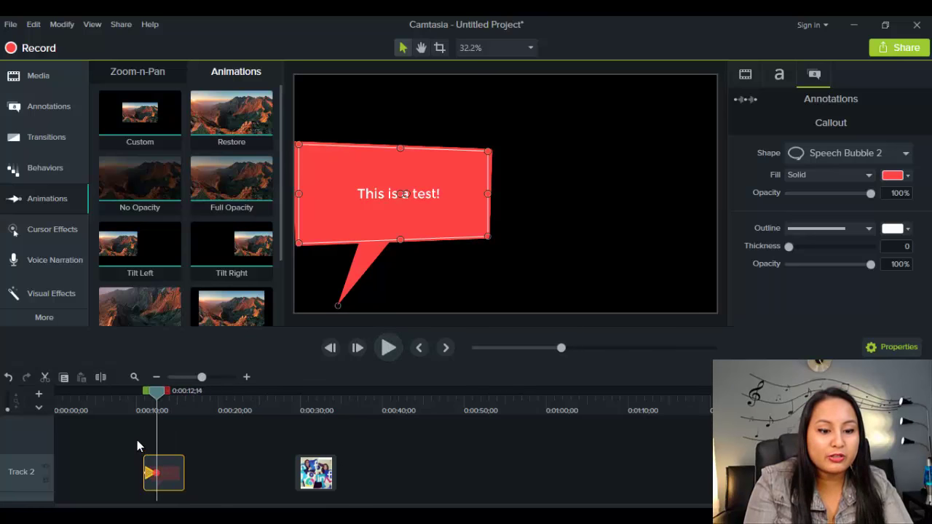
{"action": "left_click", "coordinate": [142, 411]}
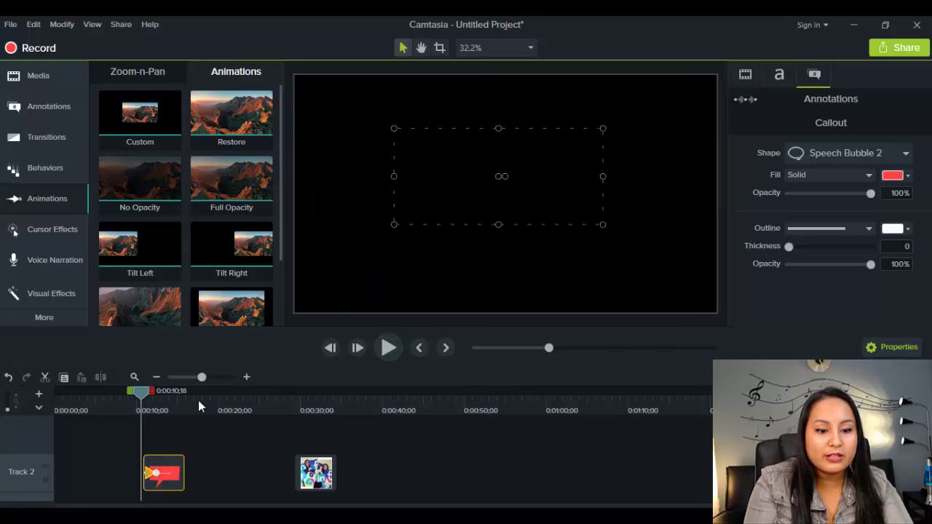
{"action": "left_click", "coordinate": [389, 349]}
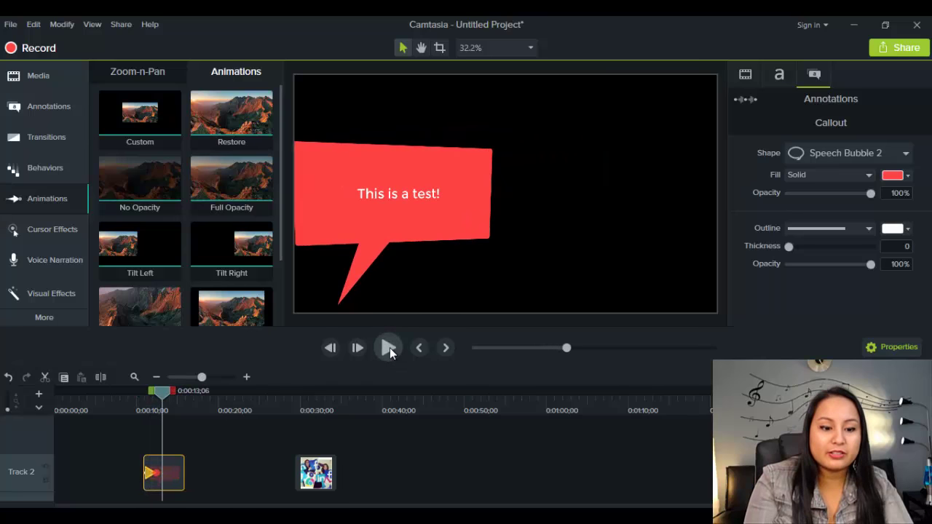
{"action": "left_click", "coordinate": [151, 478]}
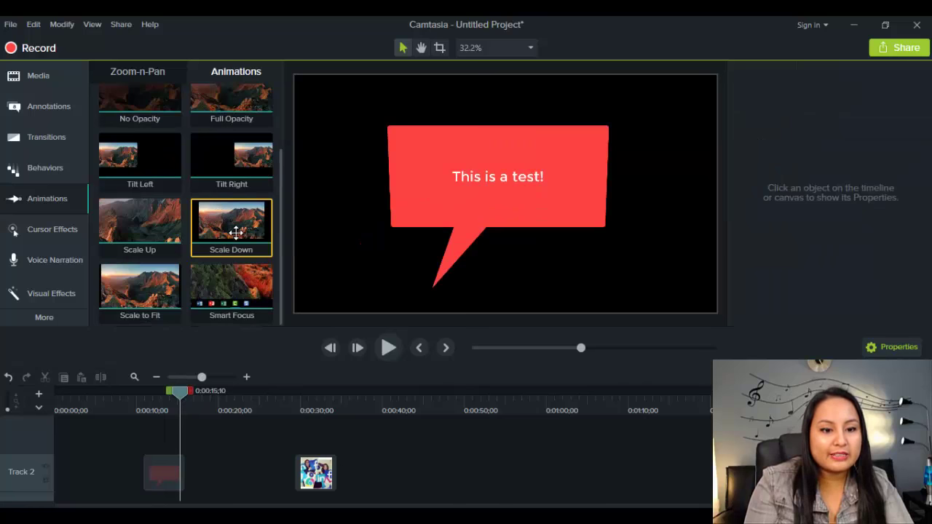
Apply Scale Down to the callout clip and preview the bubble shrinking from its start.
{"action": "left_click_drag", "start_coordinate": [236, 232], "coordinate": [167, 472]}
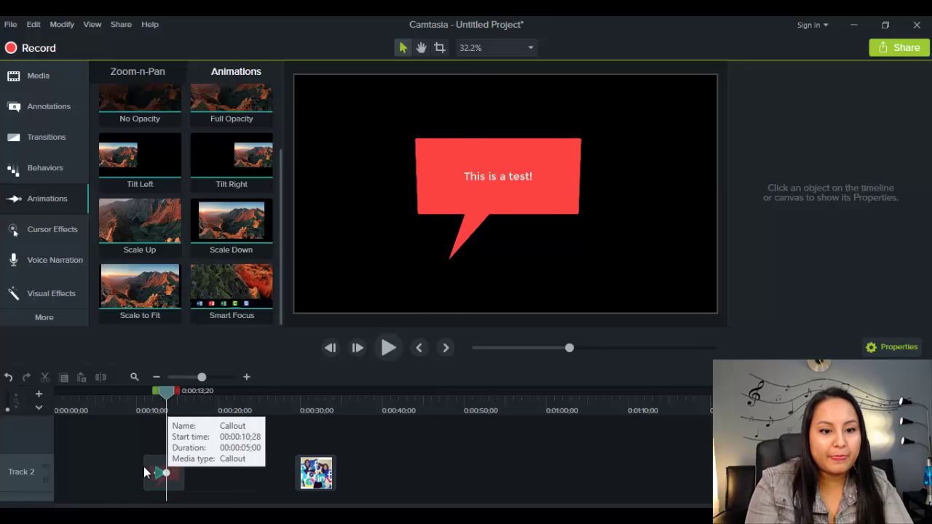
{"action": "left_click", "coordinate": [143, 405]}
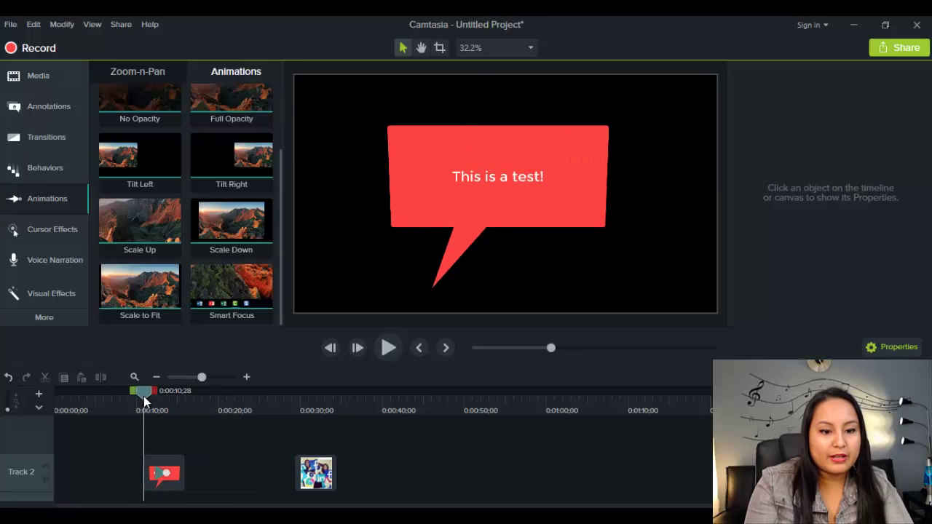
{"action": "left_click_drag", "start_coordinate": [144, 396], "coordinate": [138, 398]}
{"action": "left_click", "coordinate": [387, 348]}
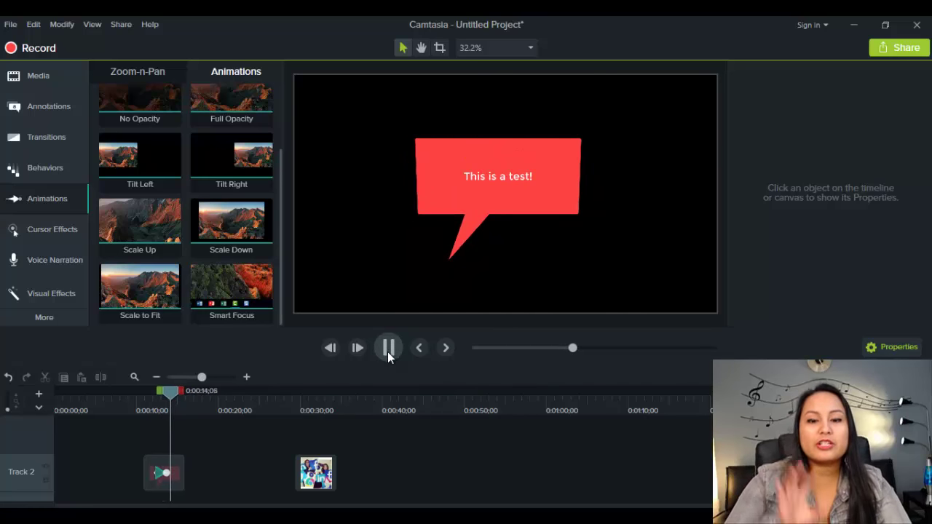
{"action": "left_click", "coordinate": [164, 473]}
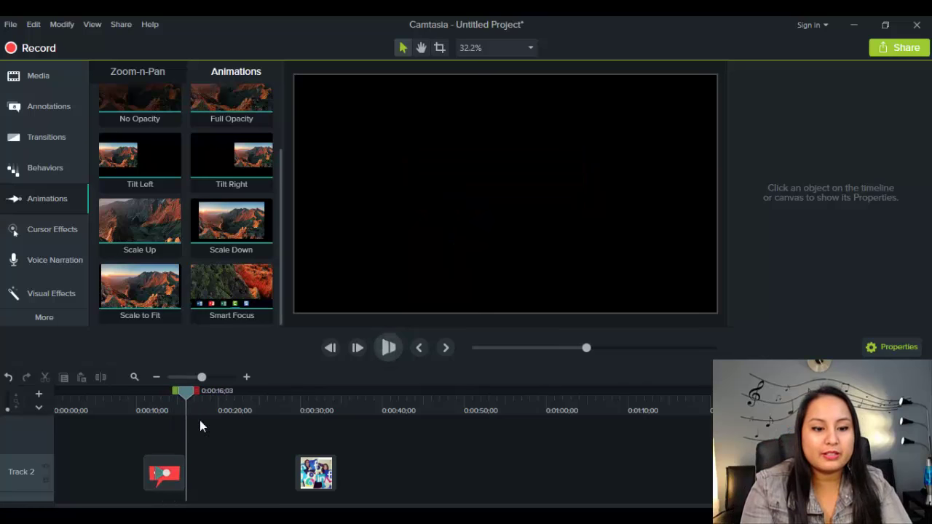
{"action": "left_click", "coordinate": [161, 472]}
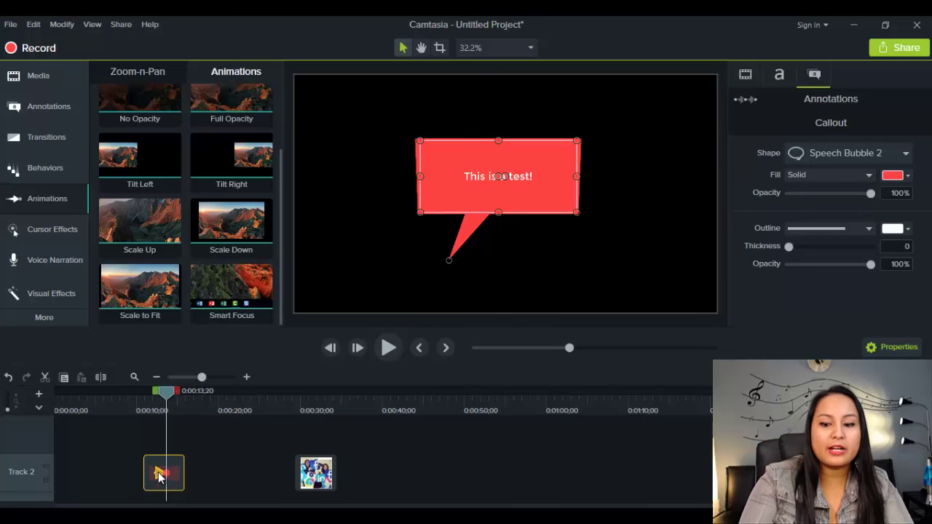
{"action": "left_click_drag", "start_coordinate": [162, 472], "coordinate": [127, 320]}
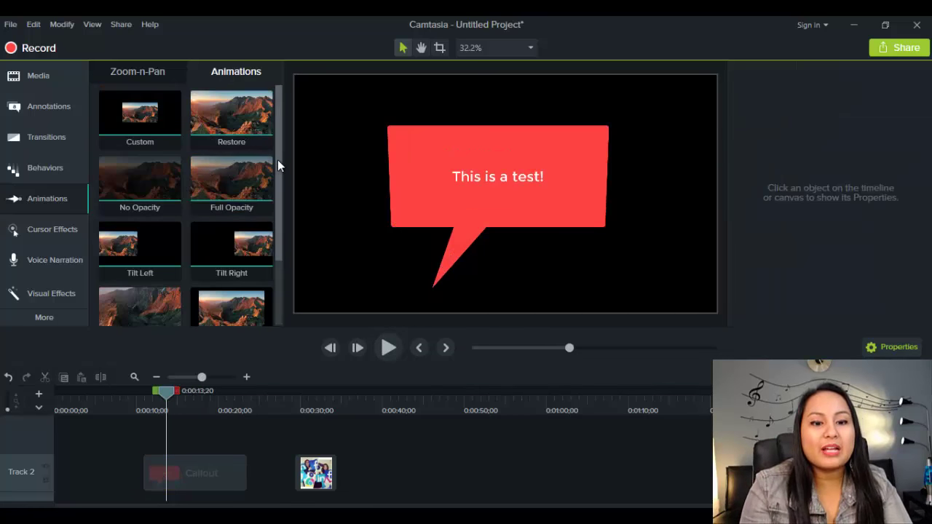
Lengthen the callout clip on Track 2 and place the bubble at the canvas's lower-left.
{"action": "left_click_drag", "start_coordinate": [278, 162], "coordinate": [279, 244]}
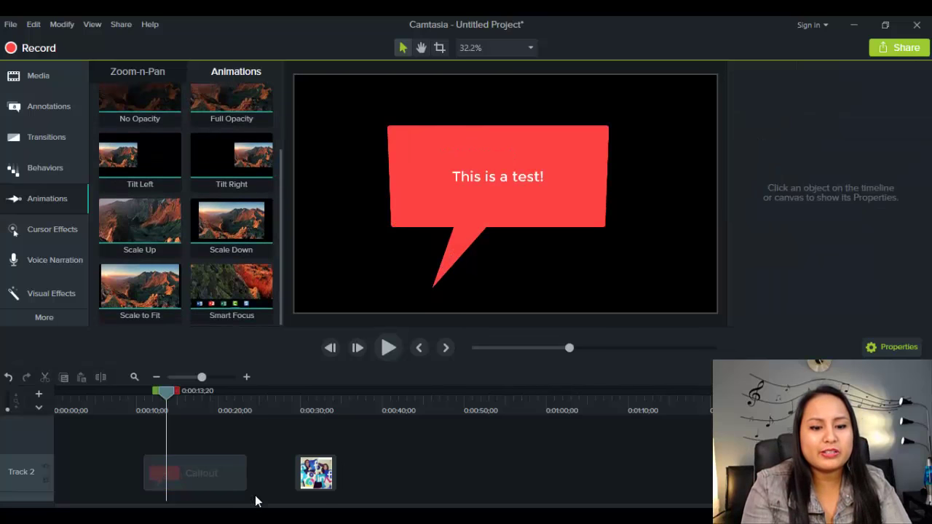
{"action": "left_click_drag", "start_coordinate": [245, 478], "coordinate": [281, 478]}
{"action": "left_click_drag", "start_coordinate": [437, 175], "coordinate": [348, 250]}
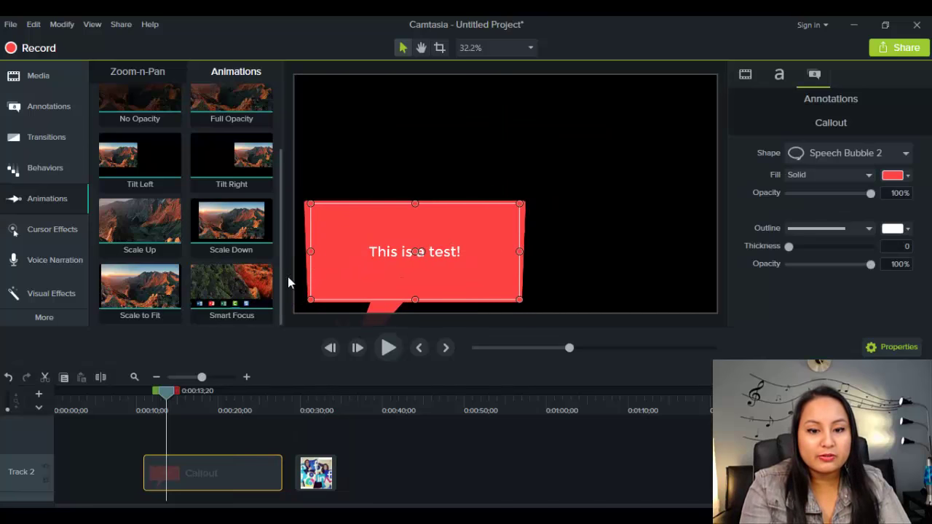
Add a Custom animation that moves the bubble right along the bottom of the canvas.
{"action": "left_click_drag", "start_coordinate": [167, 396], "coordinate": [156, 400]}
{"action": "scroll", "coordinate": [279, 214], "scroll_direction": "up", "scroll_amount": 3}
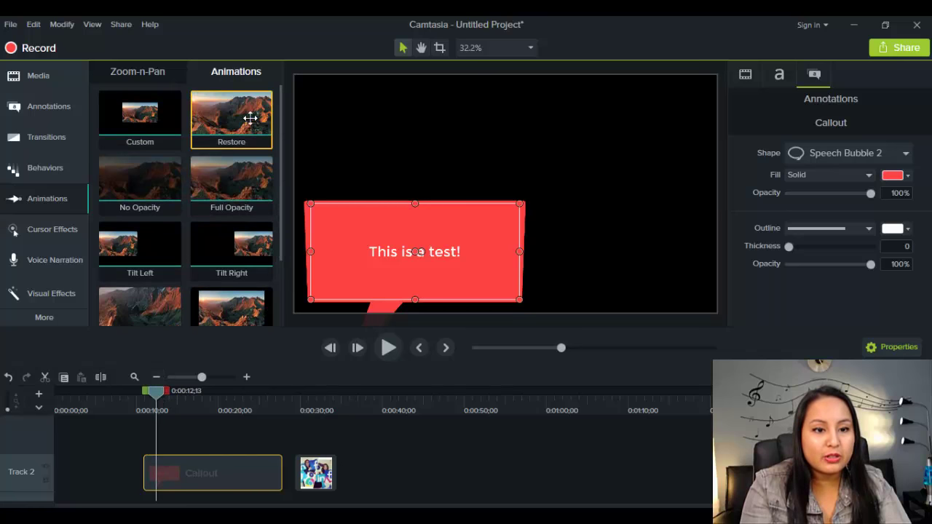
{"action": "mouse_move", "coordinate": [129, 118]}
{"action": "left_mouse_down"}
{"action": "mouse_move", "coordinate": [155, 477]}
{"action": "mouse_move", "coordinate": [164, 471]}
{"action": "left_mouse_up"}
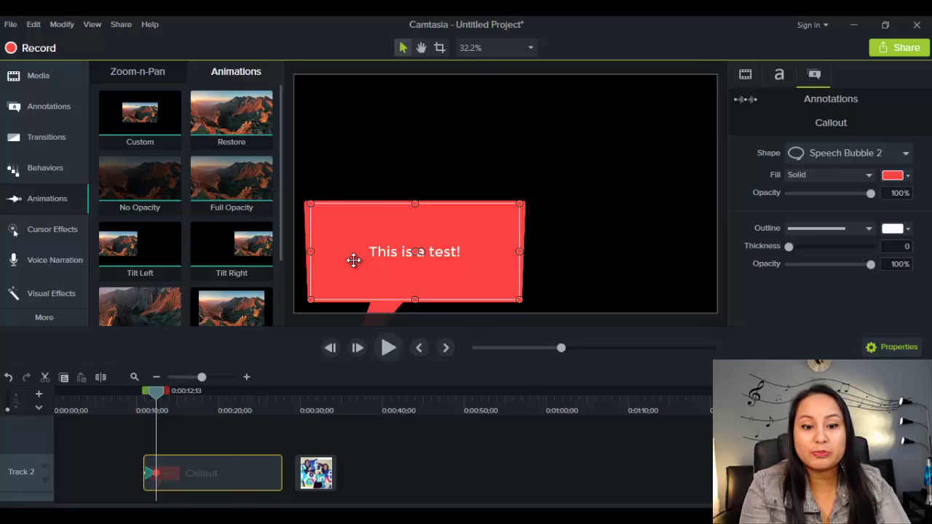
{"action": "left_click_drag", "start_coordinate": [353, 260], "coordinate": [484, 260]}
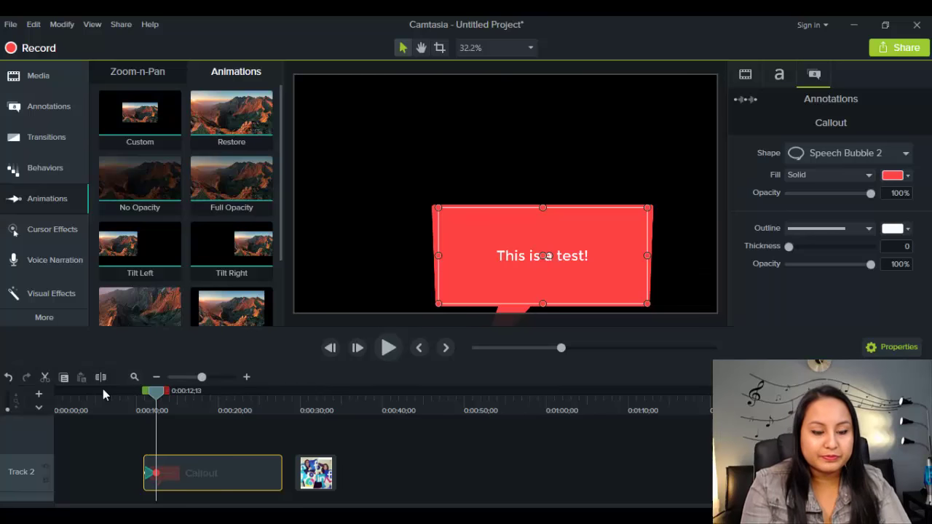
Add a Custom animation near 0:00:14;15 carrying the bubble up the right edge to top-right.
{"action": "left_click_drag", "start_coordinate": [156, 401], "coordinate": [174, 405]}
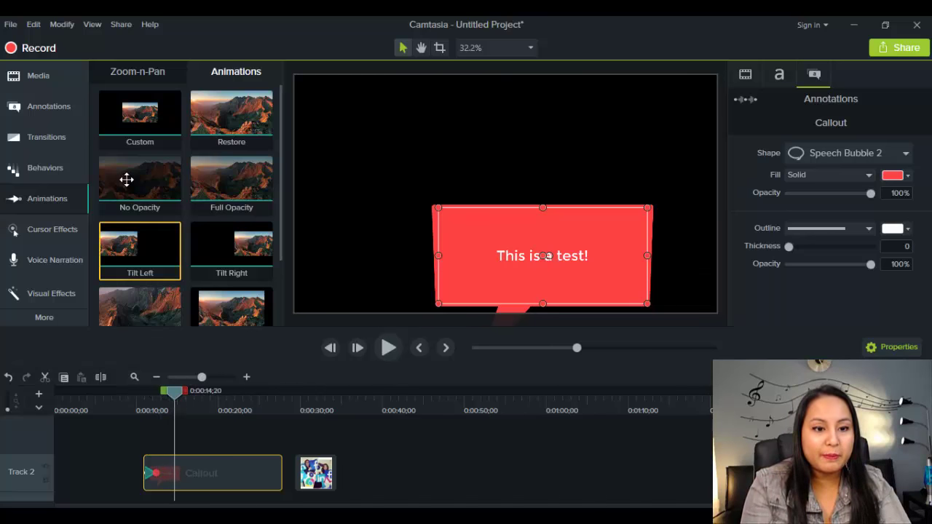
{"action": "left_click_drag", "start_coordinate": [137, 126], "coordinate": [174, 478]}
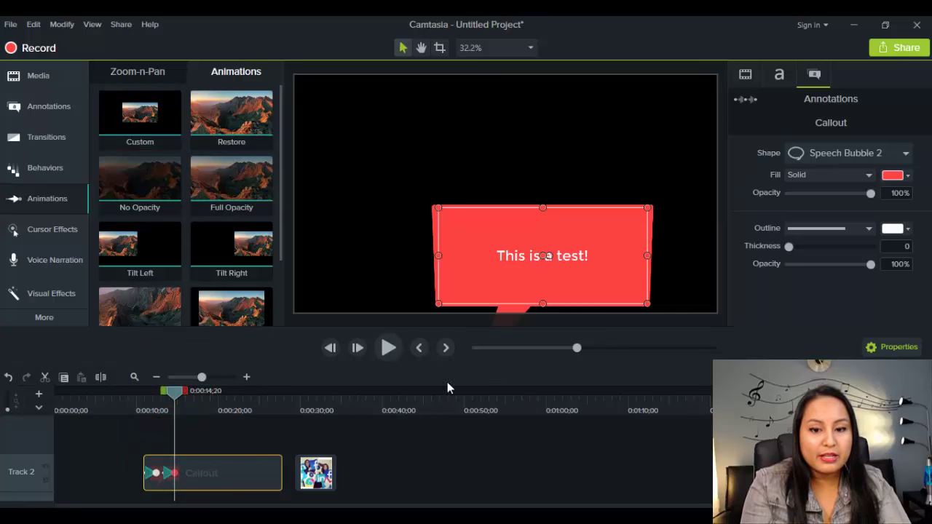
{"action": "left_click_drag", "start_coordinate": [504, 262], "coordinate": [561, 214]}
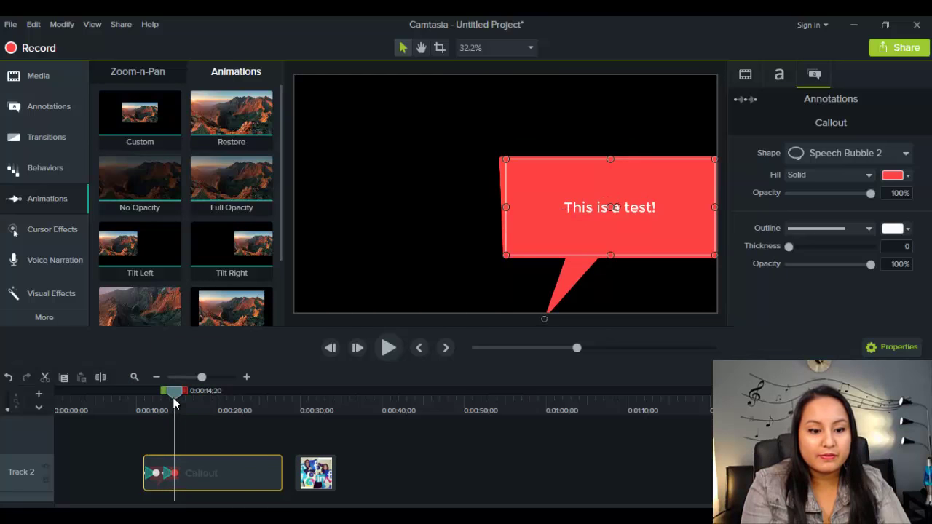
{"action": "mouse_move", "coordinate": [175, 398]}
{"action": "left_mouse_down"}
{"action": "mouse_move", "coordinate": [200, 401]}
{"action": "mouse_move", "coordinate": [200, 486]}
{"action": "left_mouse_up"}
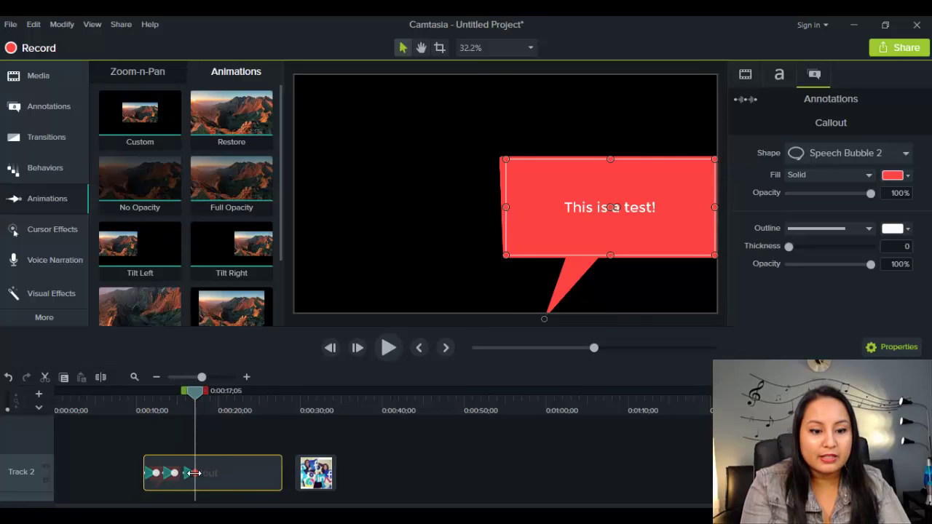
{"action": "left_click_drag", "start_coordinate": [544, 224], "coordinate": [546, 152]}
Add Custom animations at 0:00:20;02 and 0:00:22;27 moving the bubble left to the top-left.
{"action": "left_click_drag", "start_coordinate": [201, 396], "coordinate": [220, 402]}
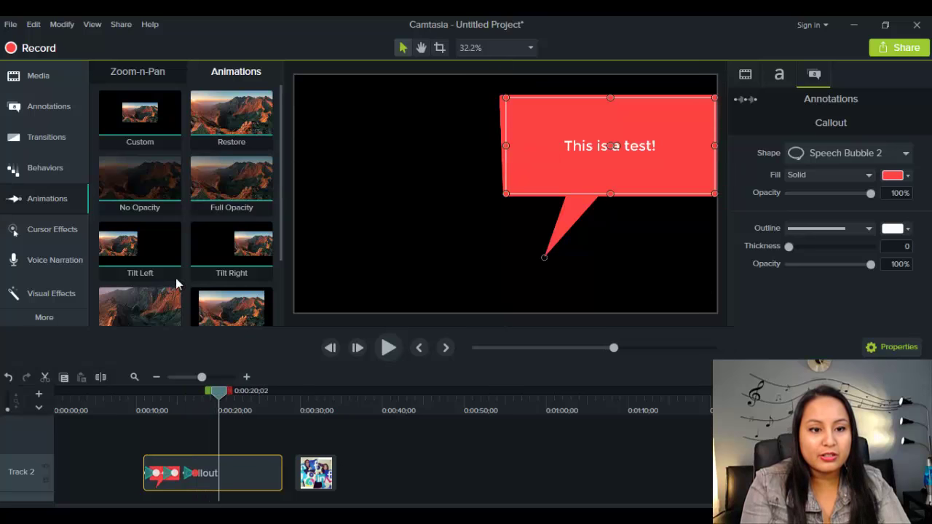
{"action": "left_click_drag", "start_coordinate": [136, 114], "coordinate": [230, 489]}
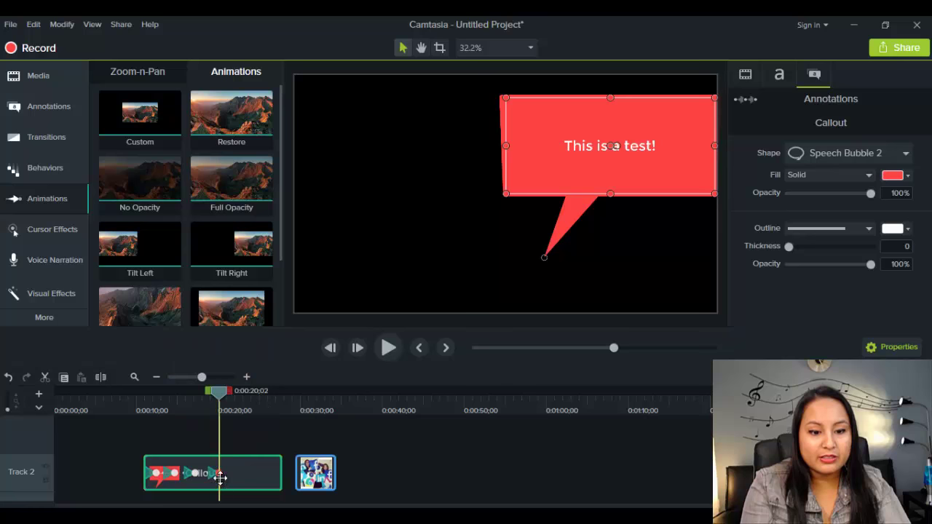
{"action": "left_click_drag", "start_coordinate": [533, 152], "coordinate": [463, 144]}
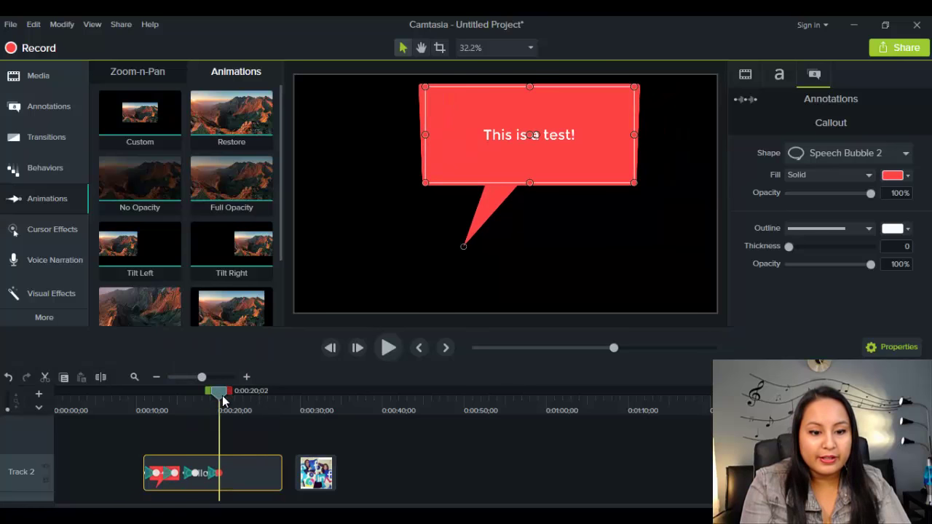
{"action": "left_click_drag", "start_coordinate": [225, 401], "coordinate": [243, 405]}
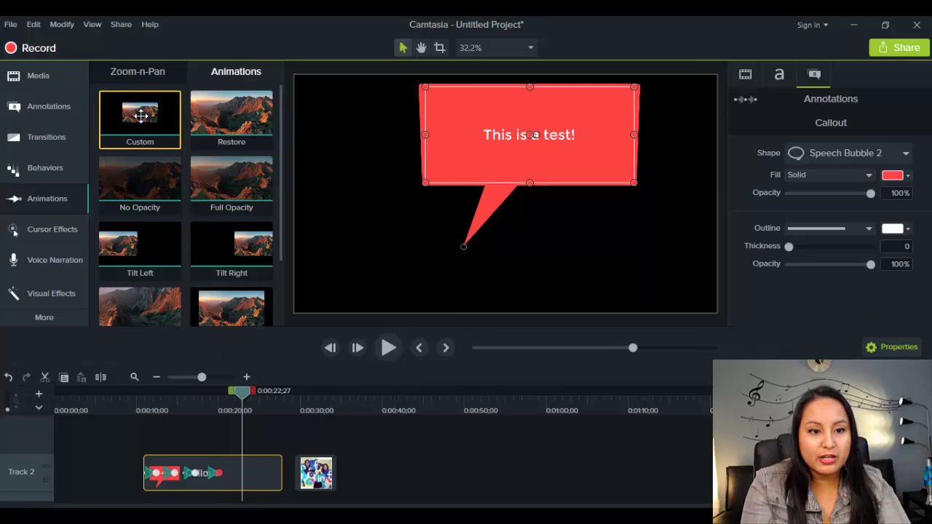
{"action": "left_click_drag", "start_coordinate": [142, 116], "coordinate": [242, 475]}
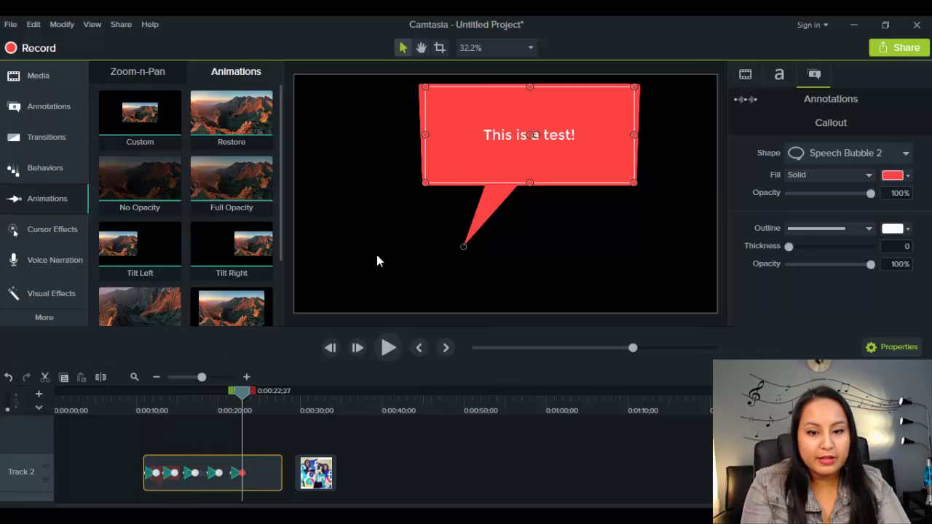
{"action": "left_click_drag", "start_coordinate": [456, 119], "coordinate": [354, 129]}
{"action": "left_click", "coordinate": [134, 401]}
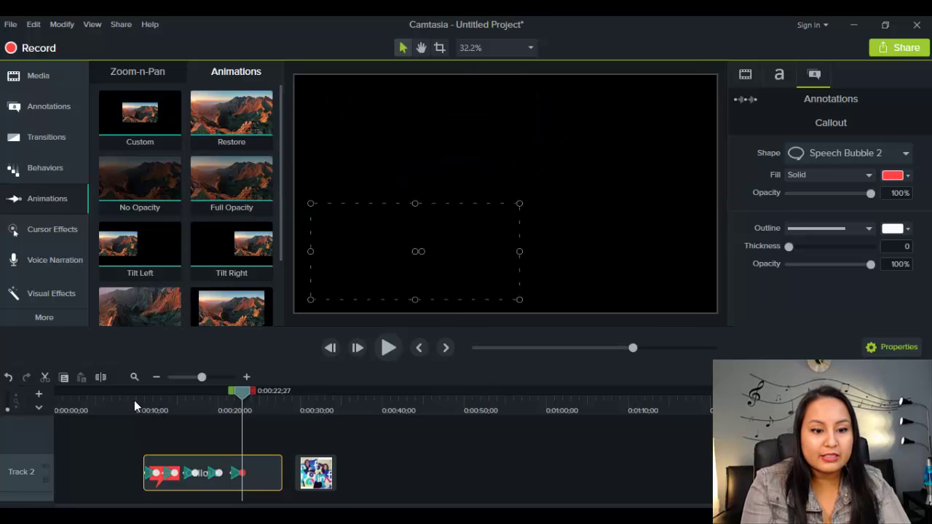
{"action": "left_click", "coordinate": [395, 348]}
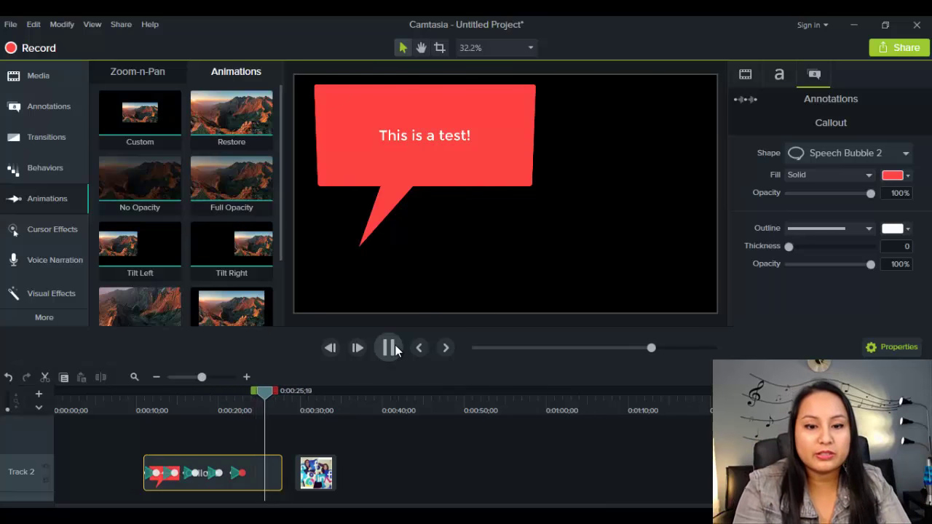
{"action": "left_click", "coordinate": [390, 348]}
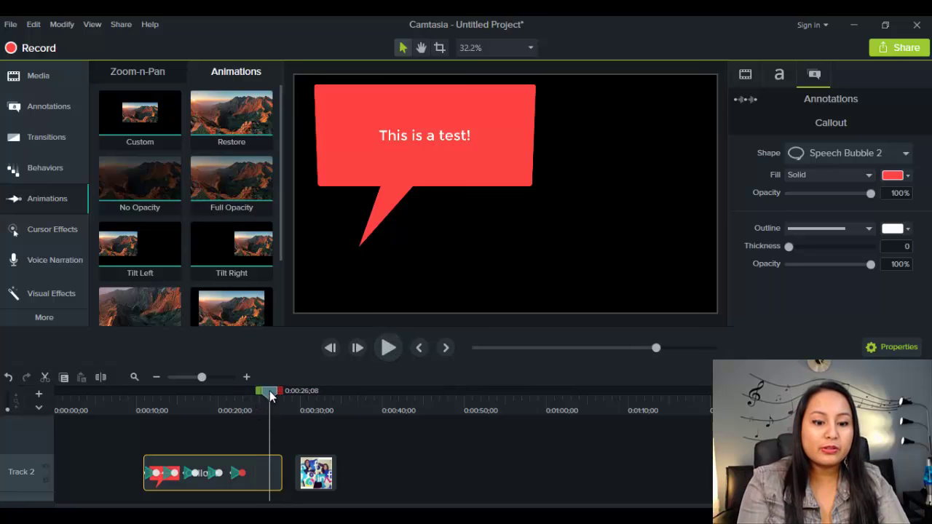
{"action": "left_click_drag", "start_coordinate": [268, 391], "coordinate": [132, 412]}
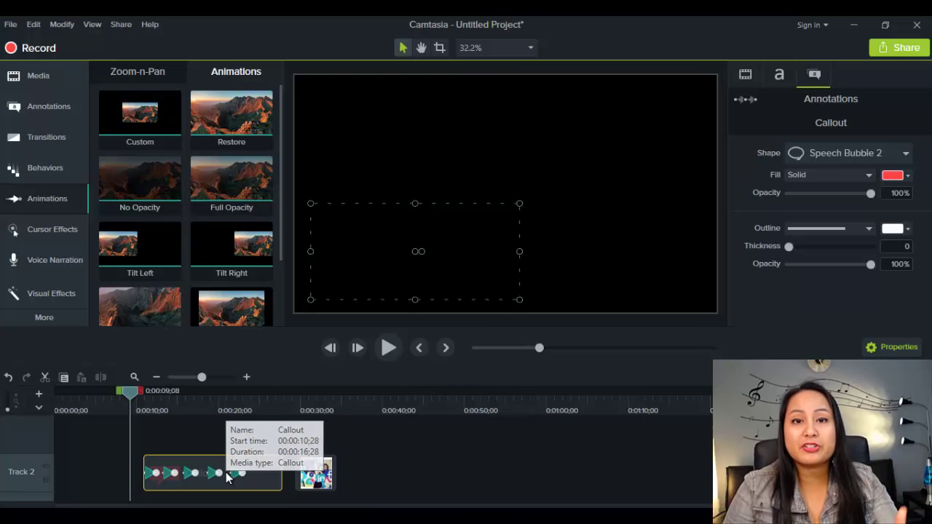
{"action": "left_click", "coordinate": [313, 410]}
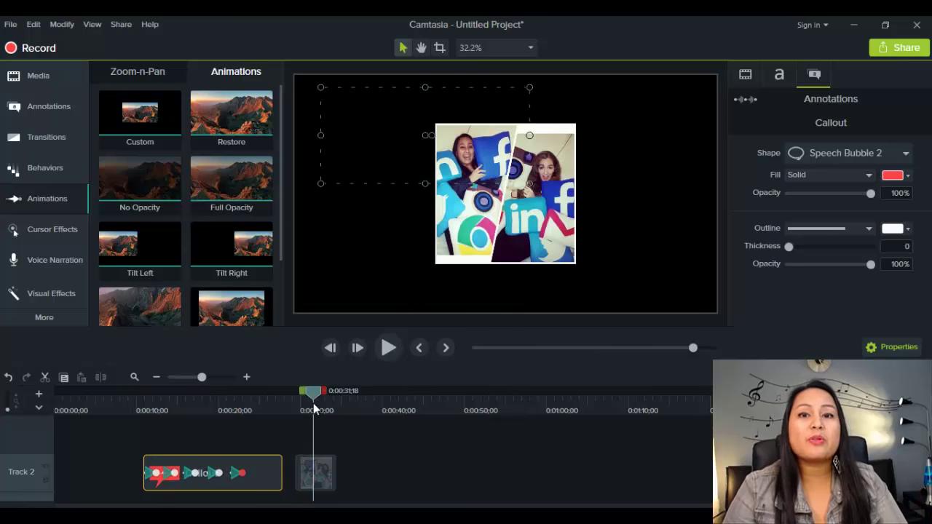